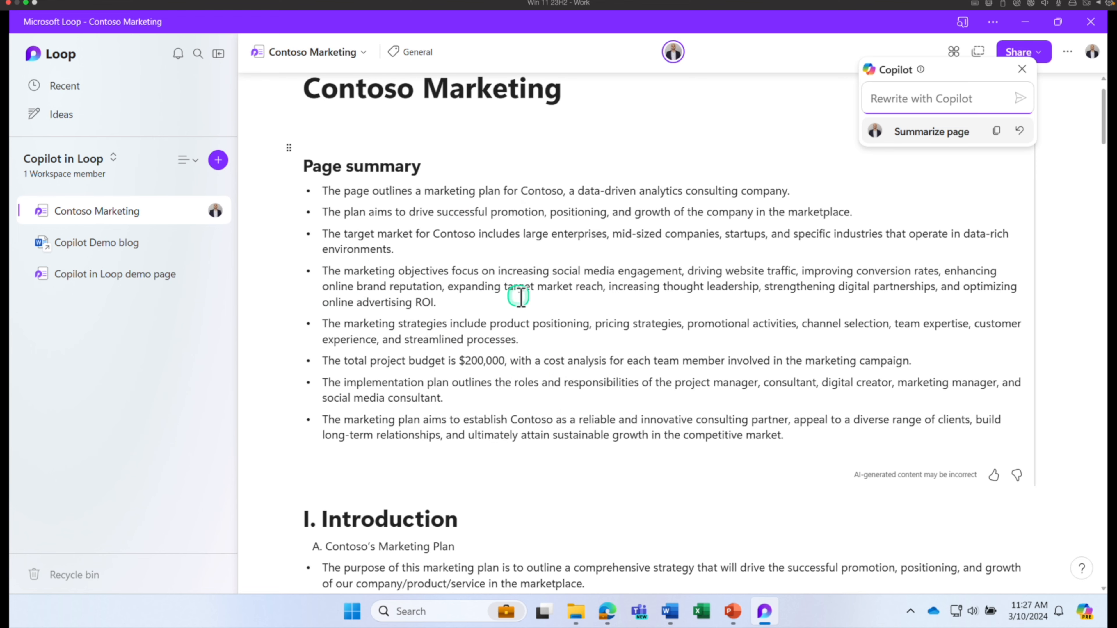
Step: Have Copilot rewrite the generated page summary with the prompt "rewrite as a paragraph"
scroll(520, 297, down, 10)
scroll(519, 300, down, 4)
scroll(519, 301, up, 15)
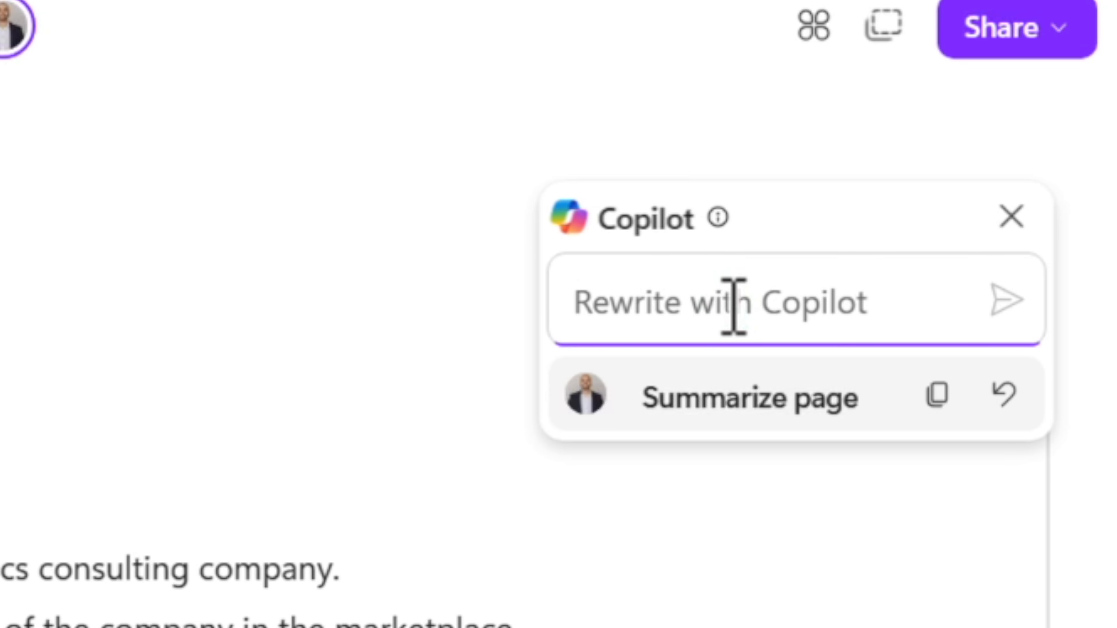
text(rewrite as a paragraph)
double_click(781, 297)
click(611, 303)
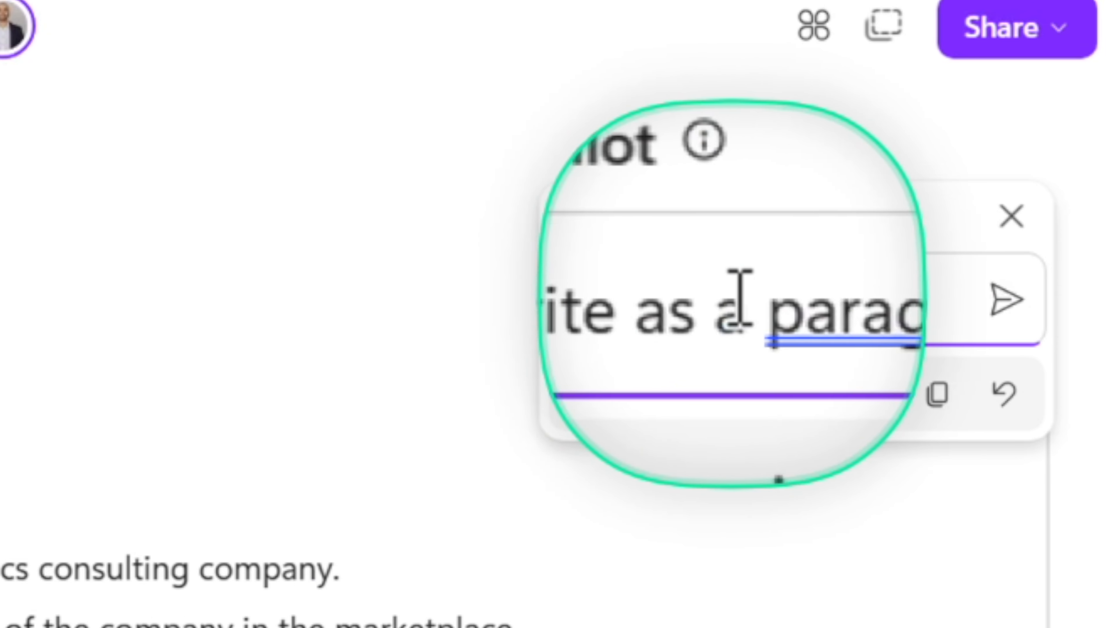
click(999, 304)
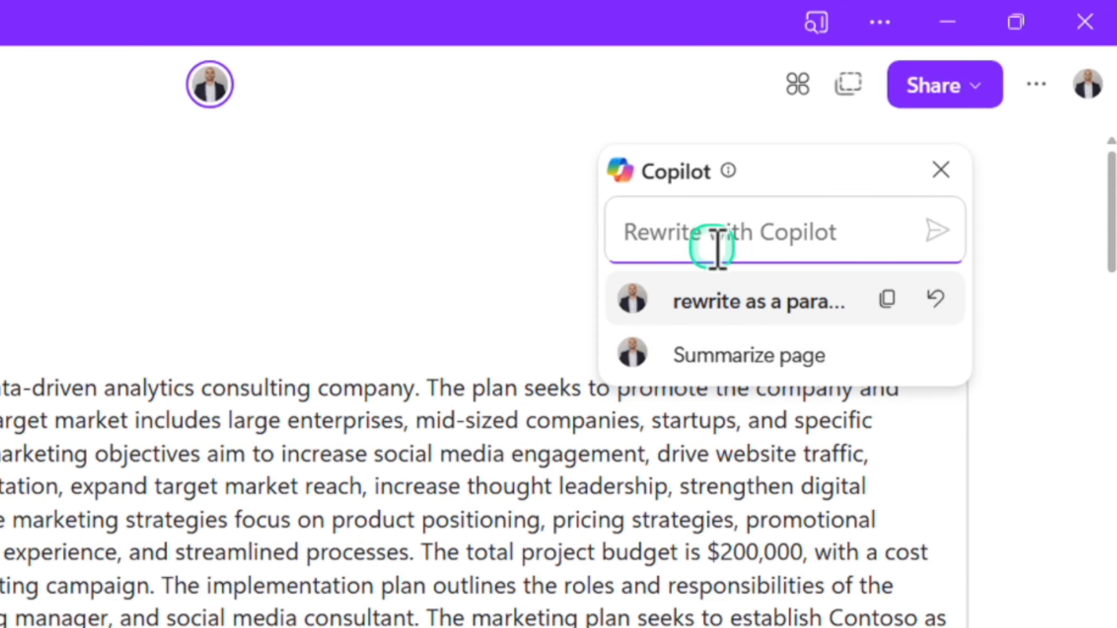
Step: Compare the "Summarize page" draft with the "rewrite as a paragraph" draft by switching between them, ending on the paragraph version
click(720, 231)
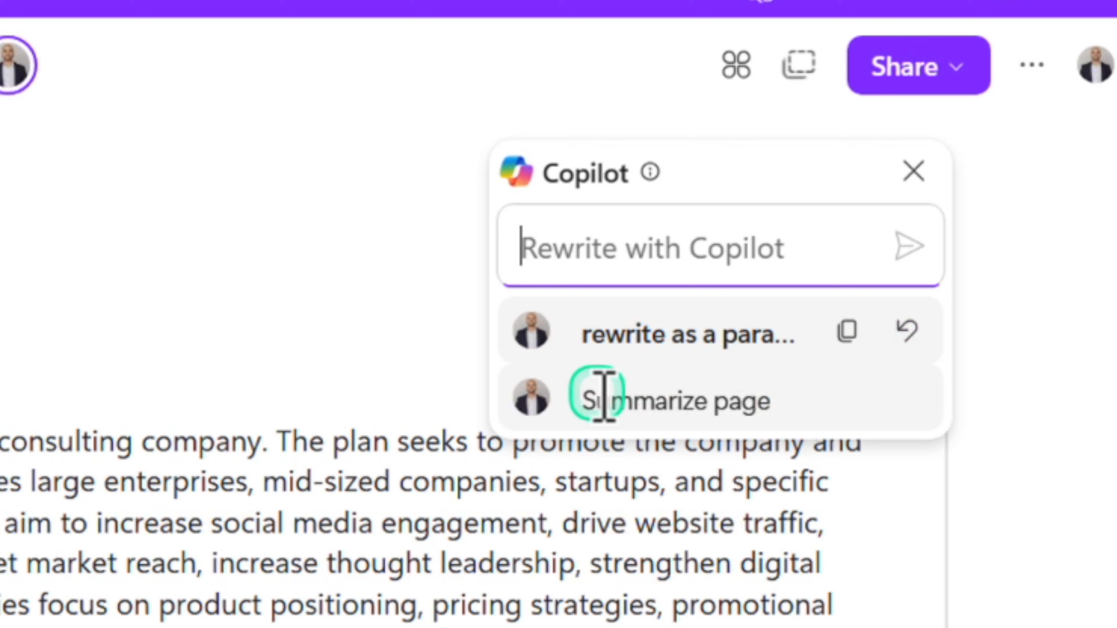
click(634, 399)
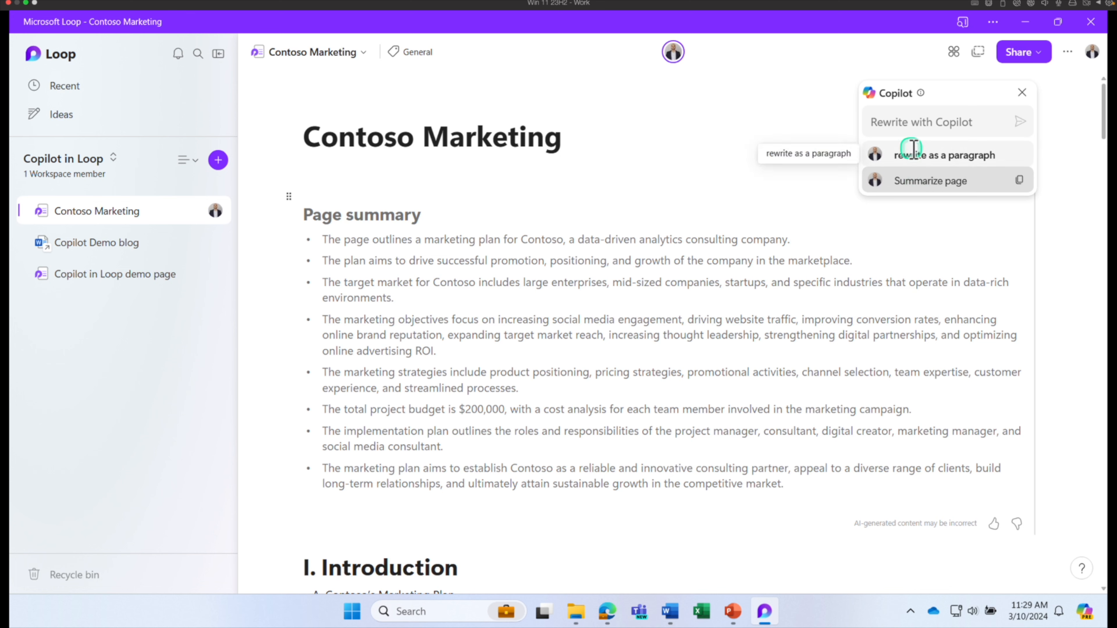
click(912, 150)
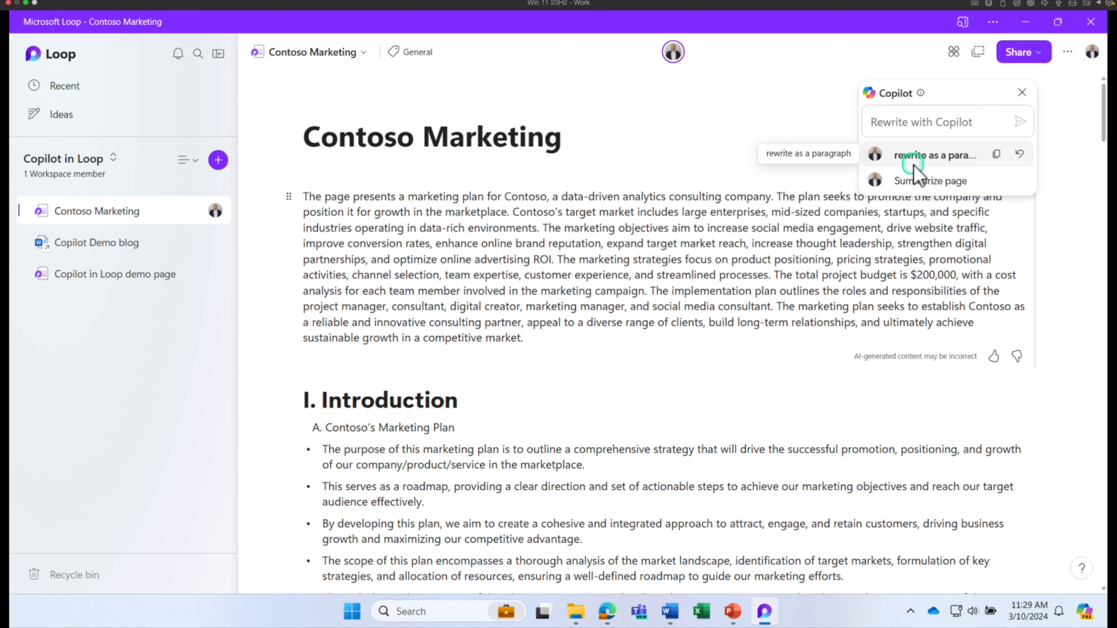
click(916, 178)
click(909, 154)
click(912, 180)
click(911, 155)
click(911, 178)
click(910, 155)
click(909, 178)
click(909, 155)
click(910, 179)
click(908, 157)
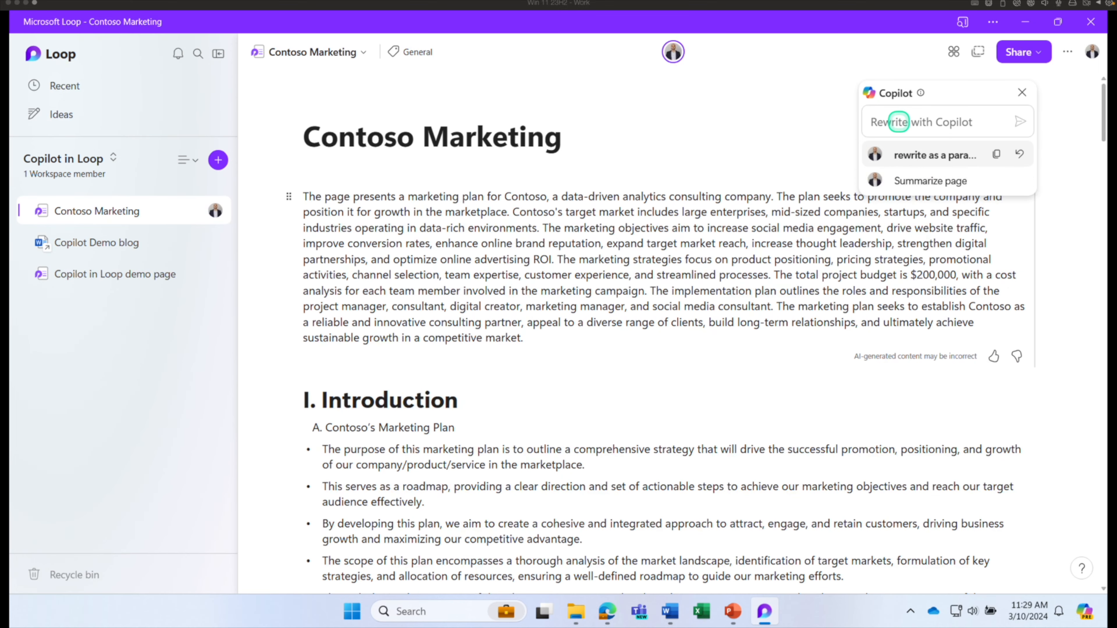
Step: Keep the paragraph draft of the summary and close the Copilot rewrite box
click(899, 122)
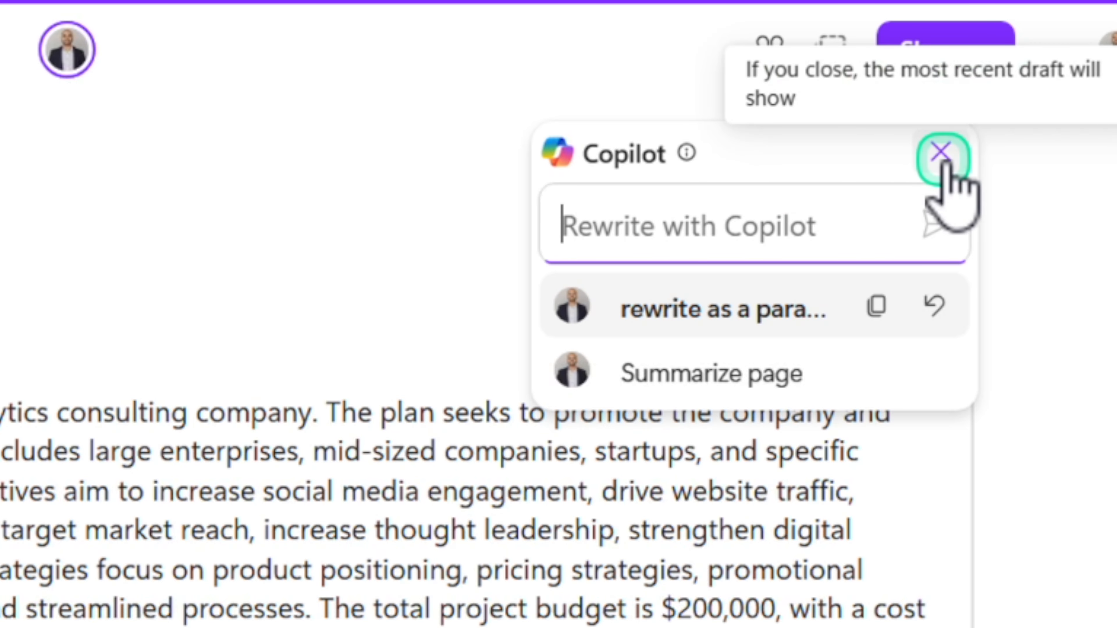
click(941, 152)
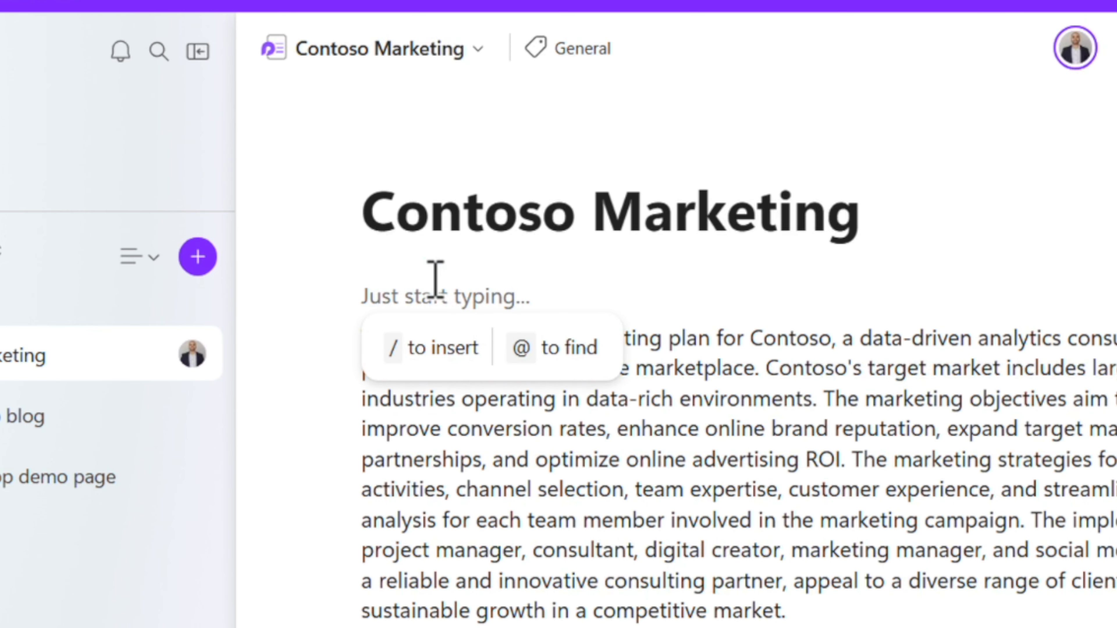
Step: Have Copilot draft content below the page title with the prompt "compile a table of pros and cons using the information from this page"
text(/)
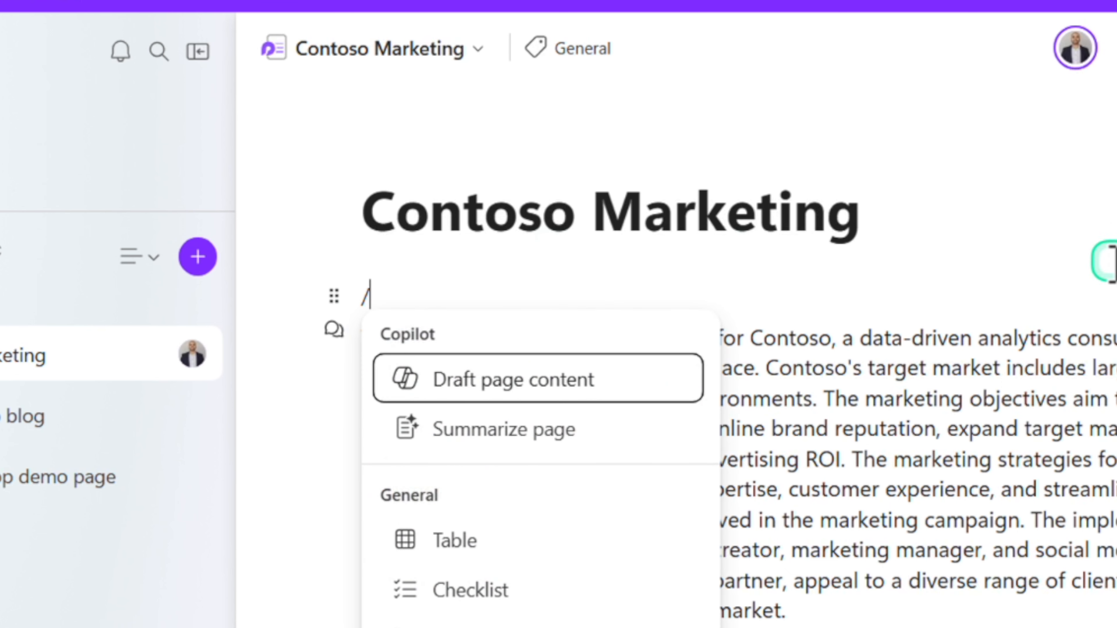
click(517, 379)
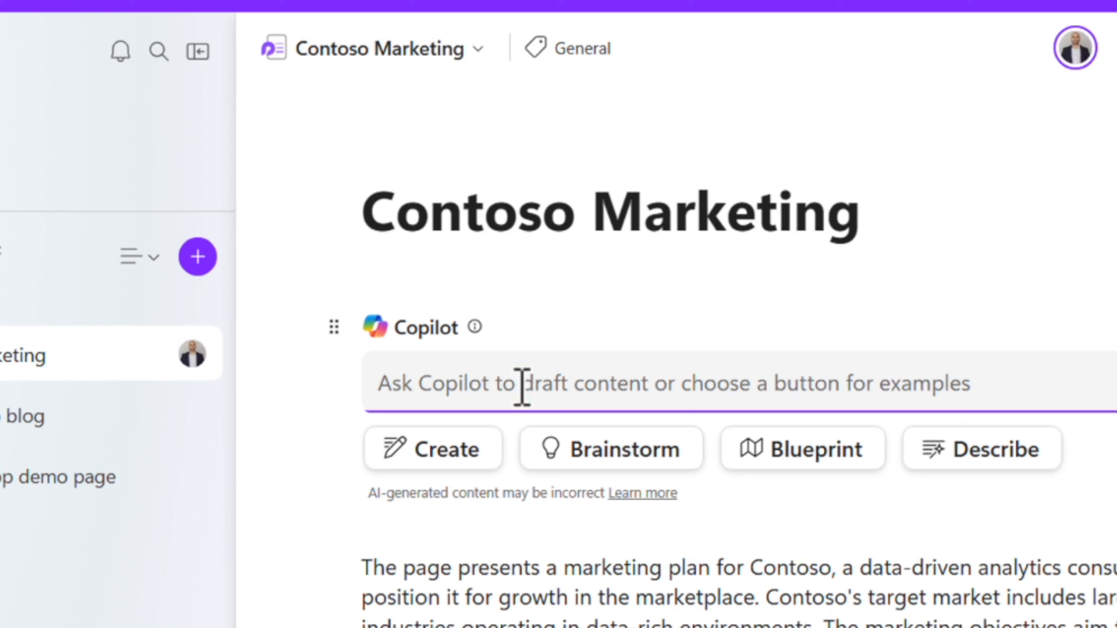
key(ctrl+v)
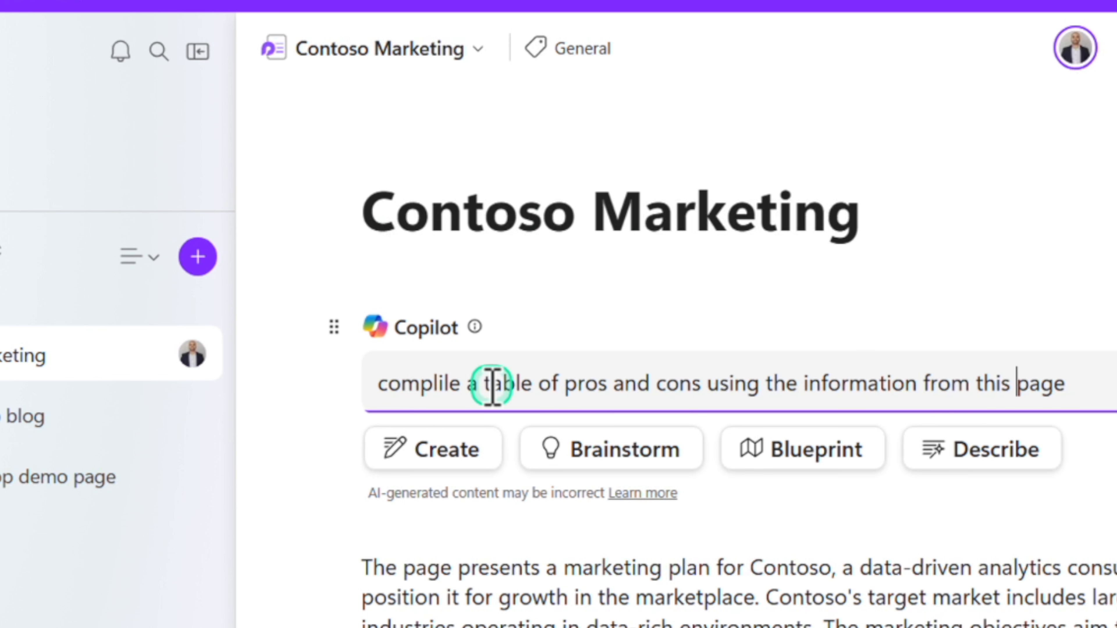
click(420, 391)
key(Right)
key(Delete)
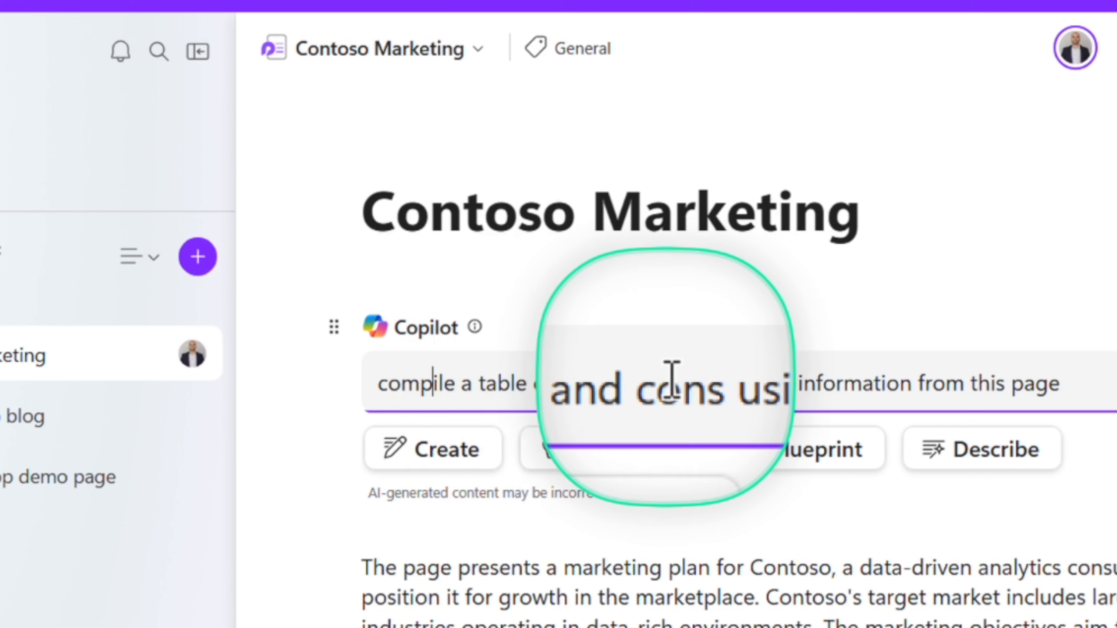
click(1096, 390)
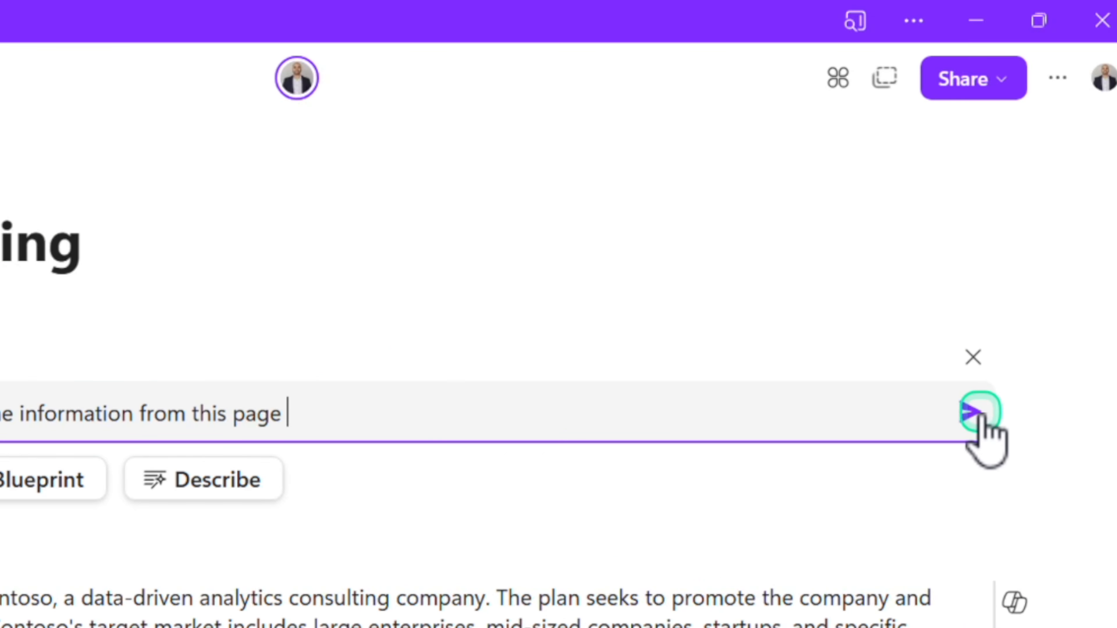
click(974, 412)
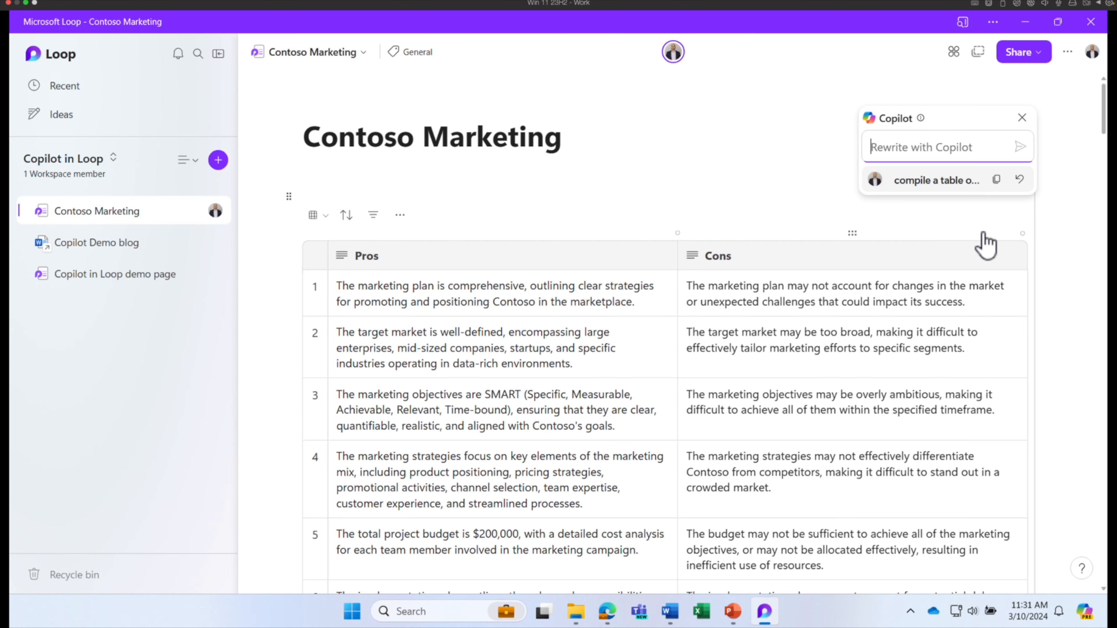
Step: Look through the rows of the generated pros and cons table
click(964, 270)
click(521, 222)
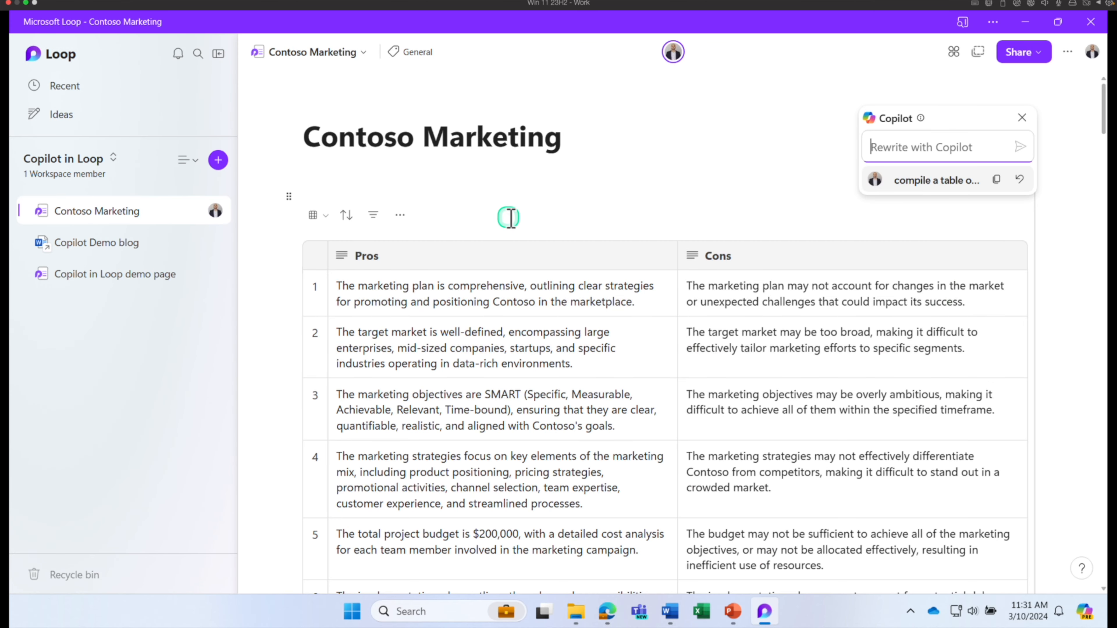
scroll(484, 263, down, 3)
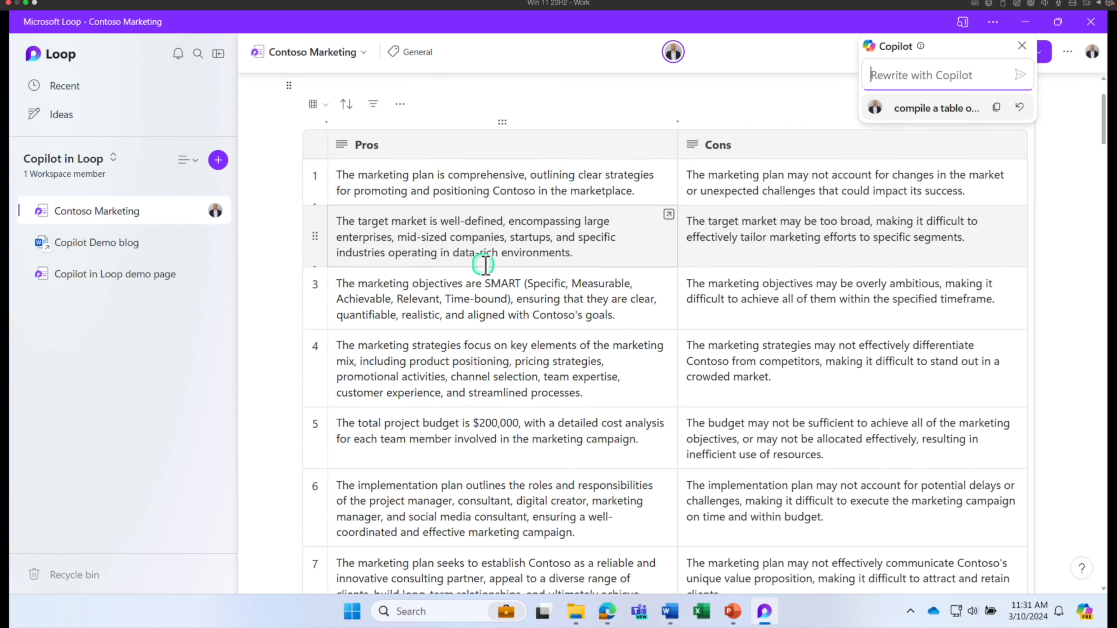
scroll(486, 264, down, 6)
scroll(486, 264, up, 8)
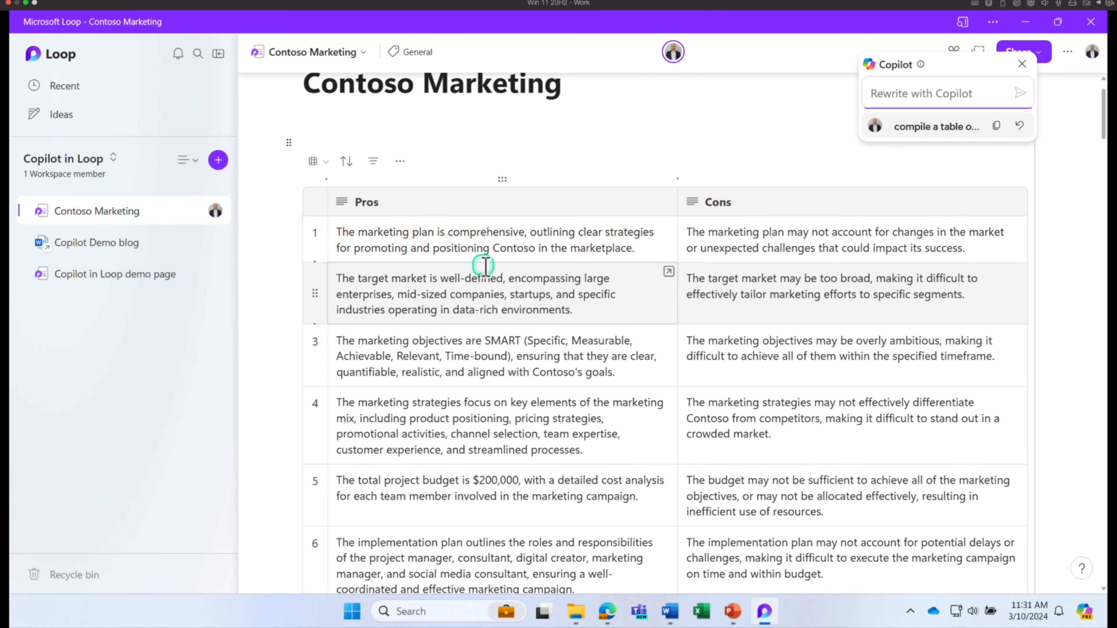
scroll(486, 264, up, 1)
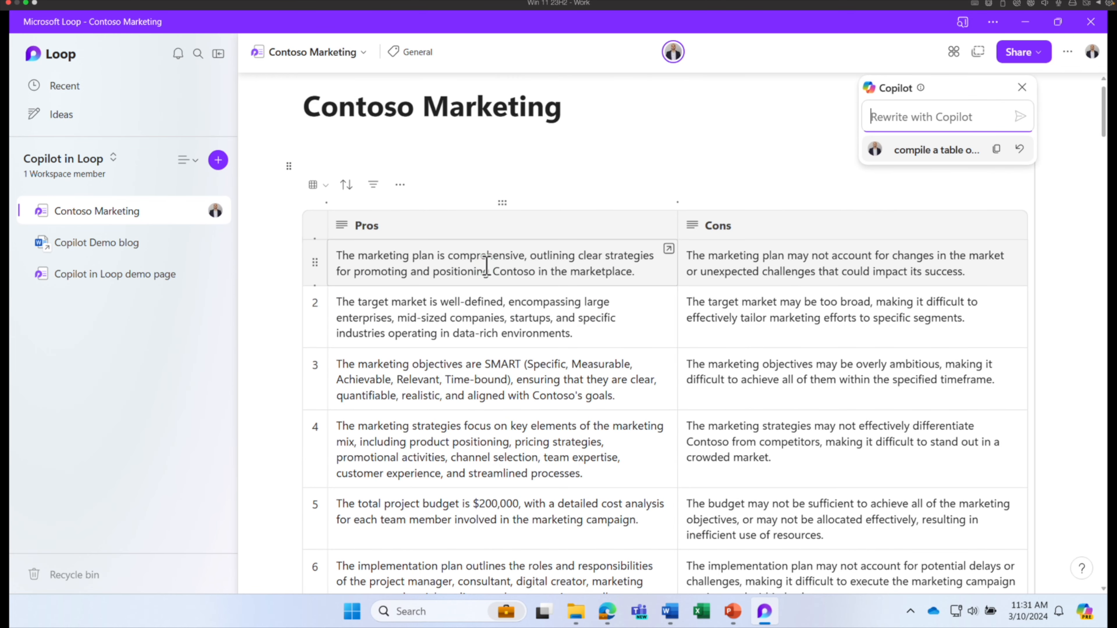
scroll(486, 265, down, 1)
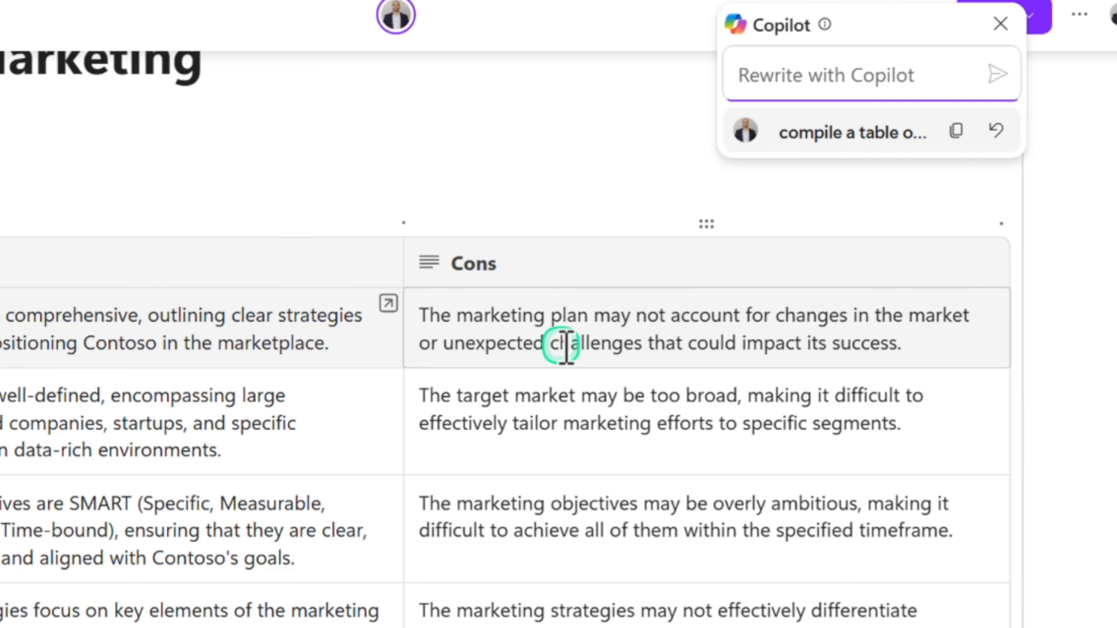
Step: Read the individual entries in the Cons column, highlighting parts of their text row by row
drag(809, 343, 486, 309)
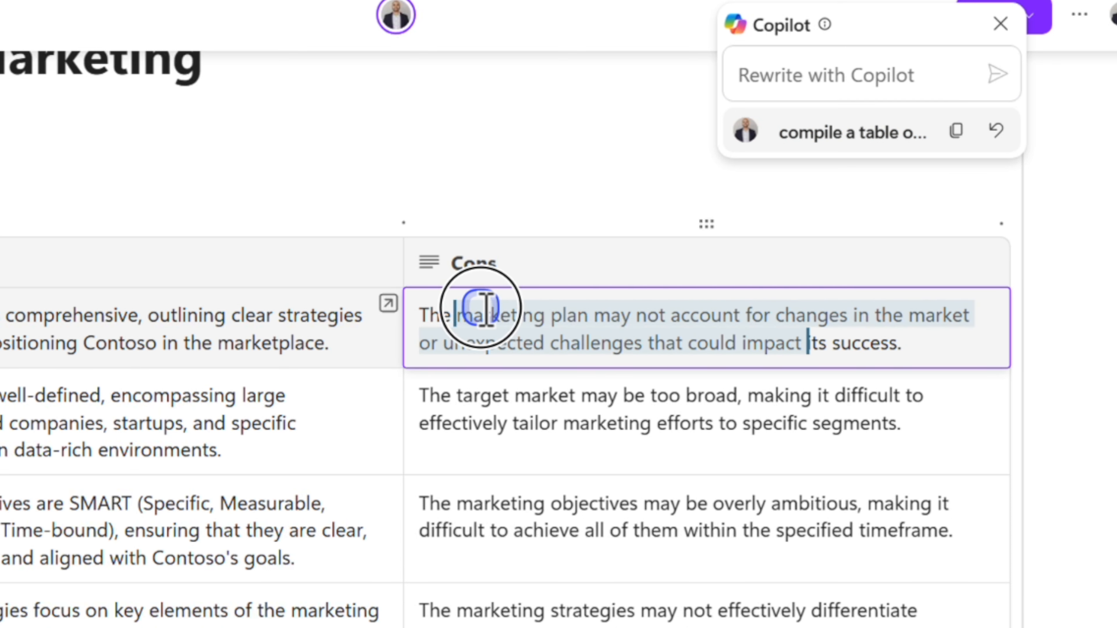
click(486, 310)
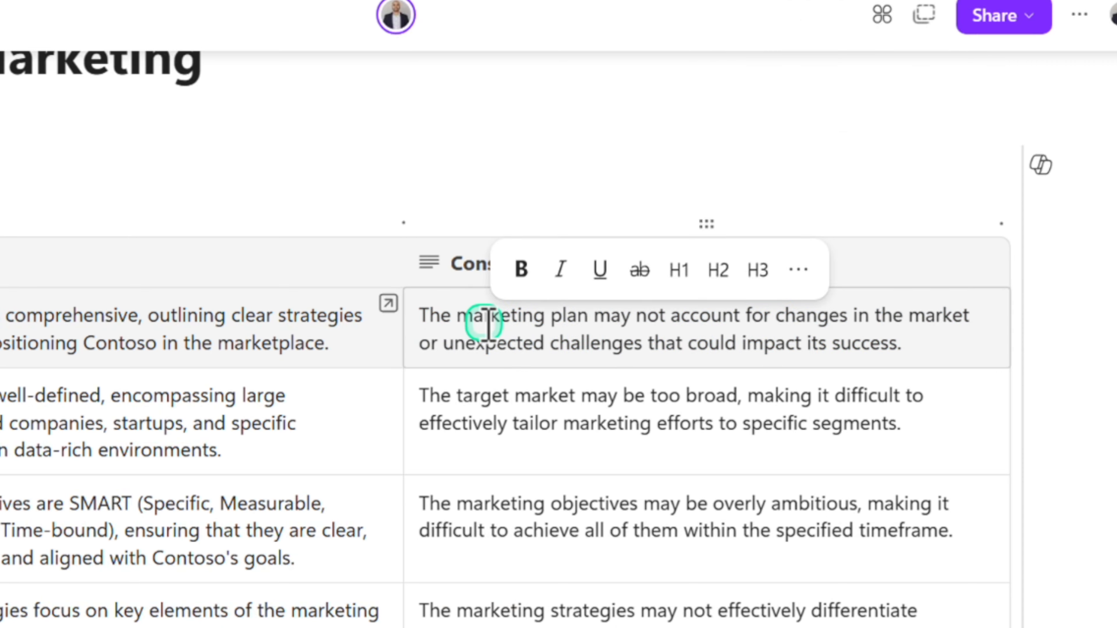
drag(462, 317, 553, 320)
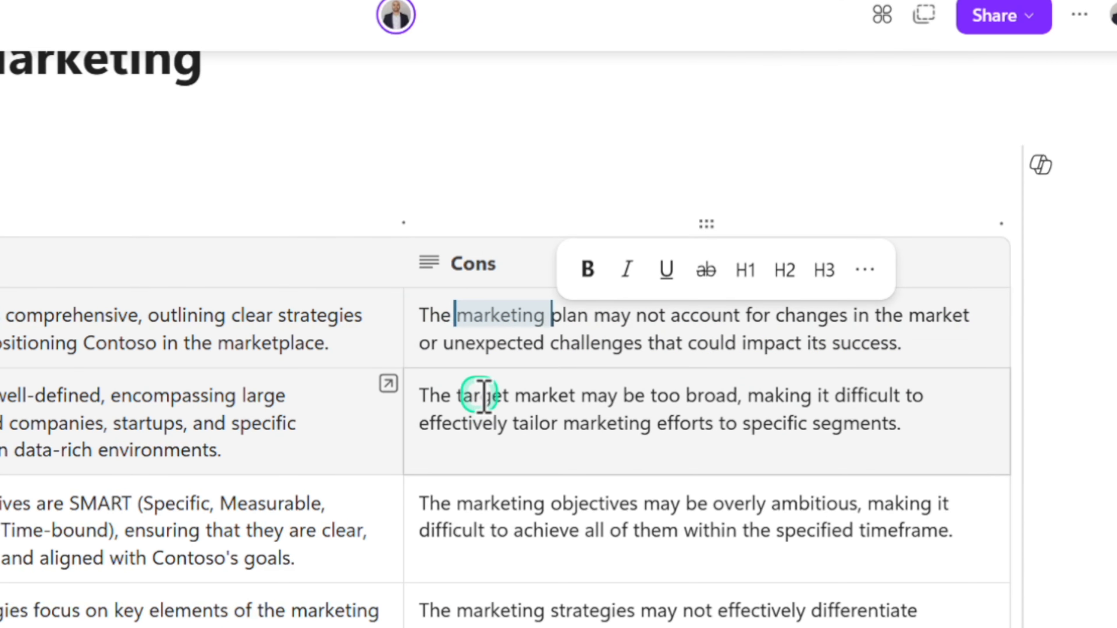
drag(481, 399, 617, 417)
drag(501, 512, 628, 530)
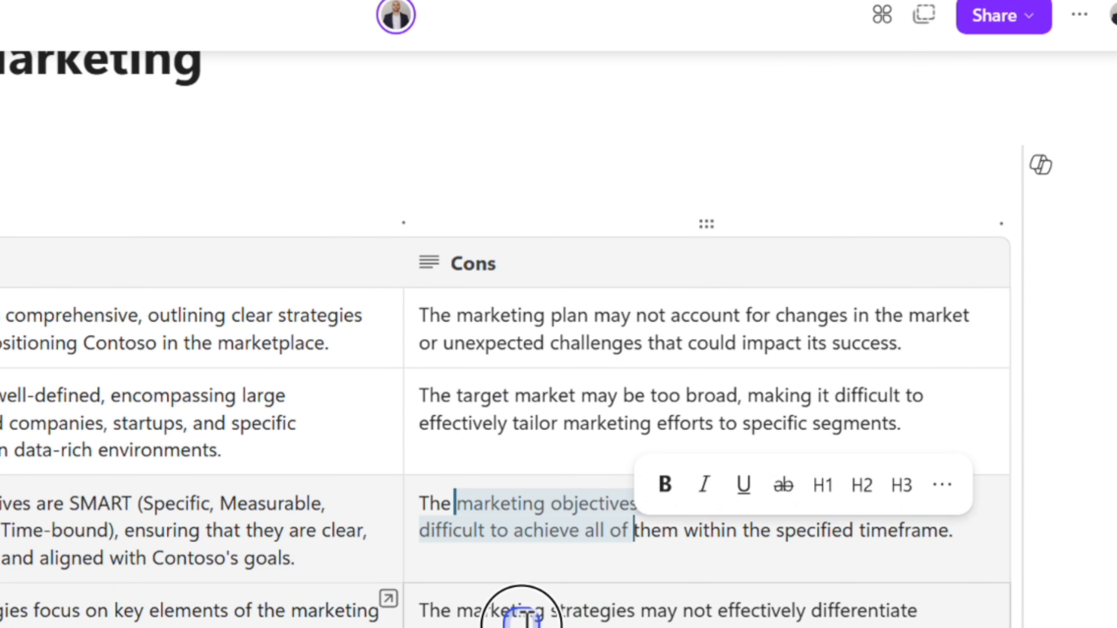
drag(520, 624, 596, 627)
drag(756, 373, 802, 373)
scroll(775, 467, down, 3)
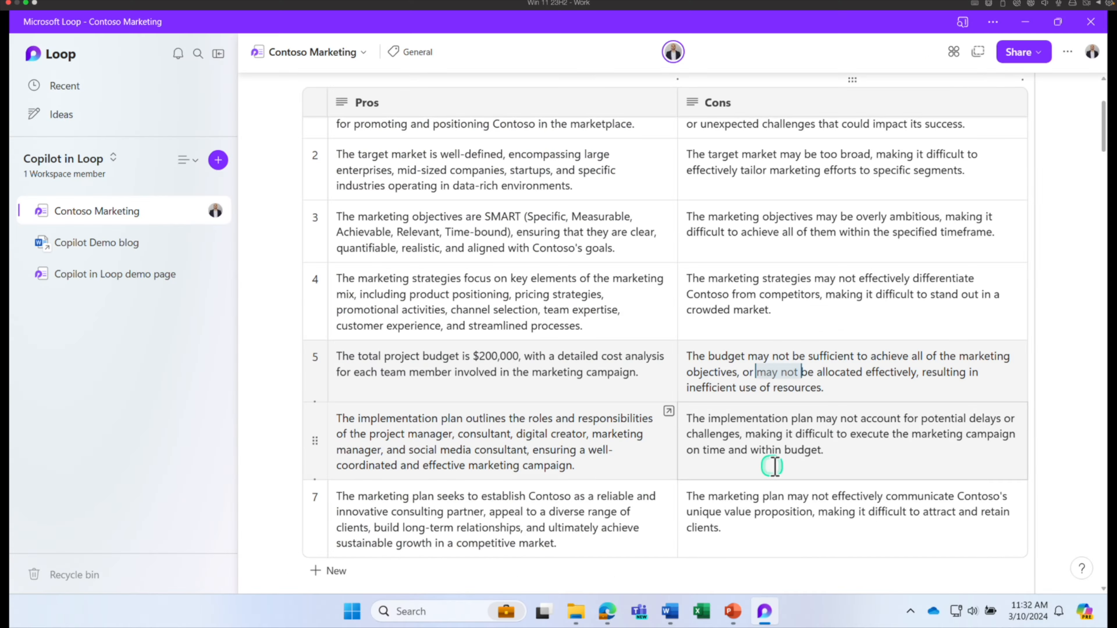
double_click(771, 437)
Step: Have Copilot draft content above the pros and cons table with the prompt "find action items and deadlines from the page"
click(288, 281)
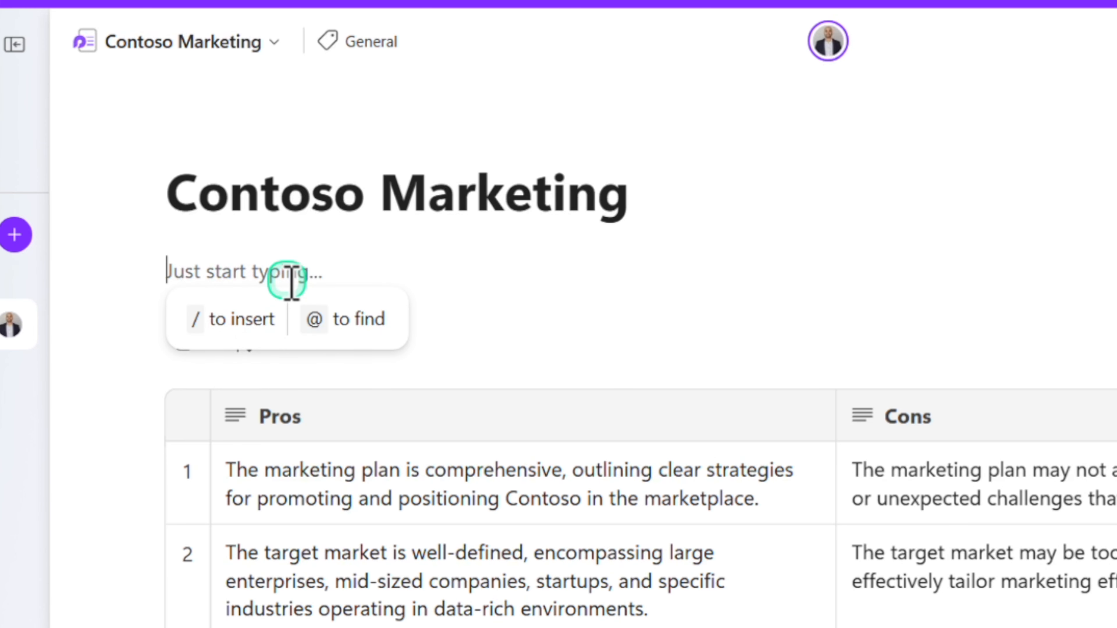
text(/)
click(288, 354)
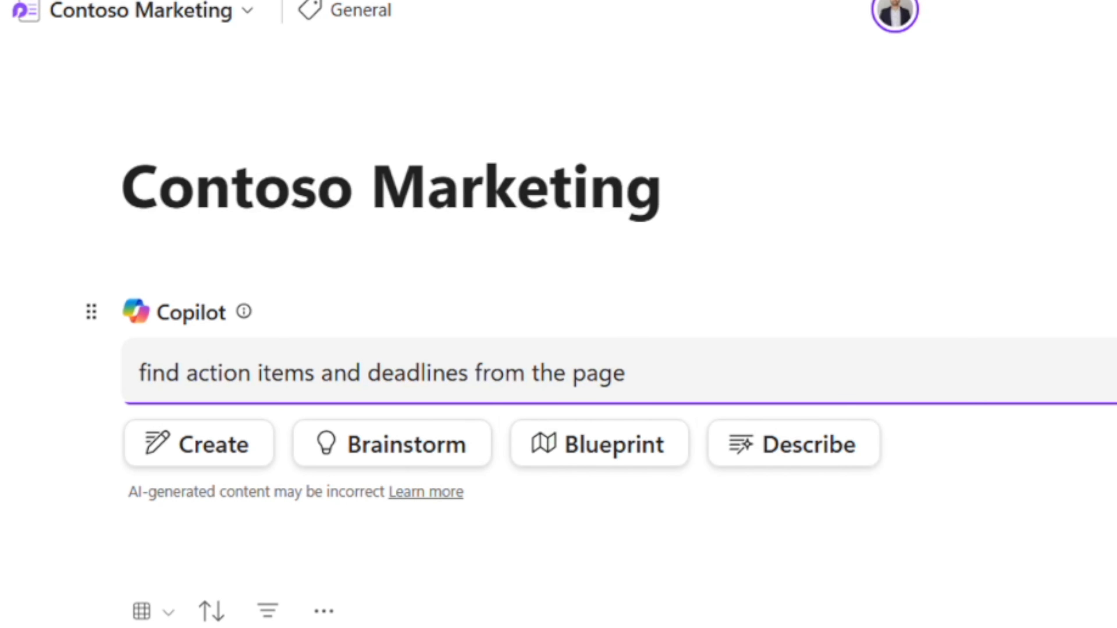
click(1086, 365)
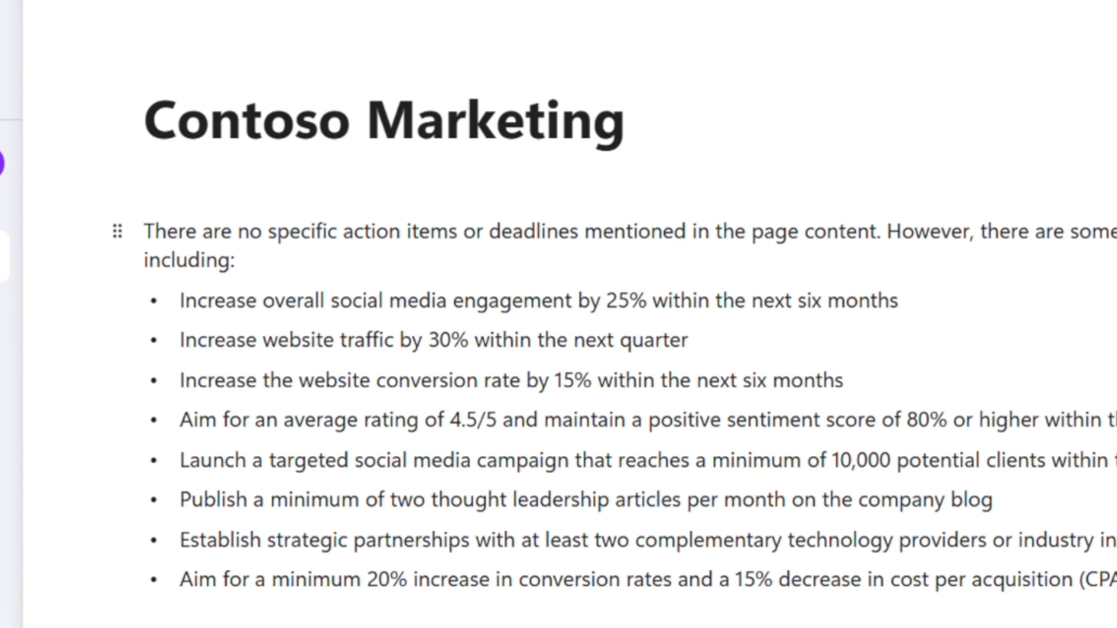
Step: Read Copilot's answer about action items and deadlines, including the listed objectives and their timeframes
click(392, 111)
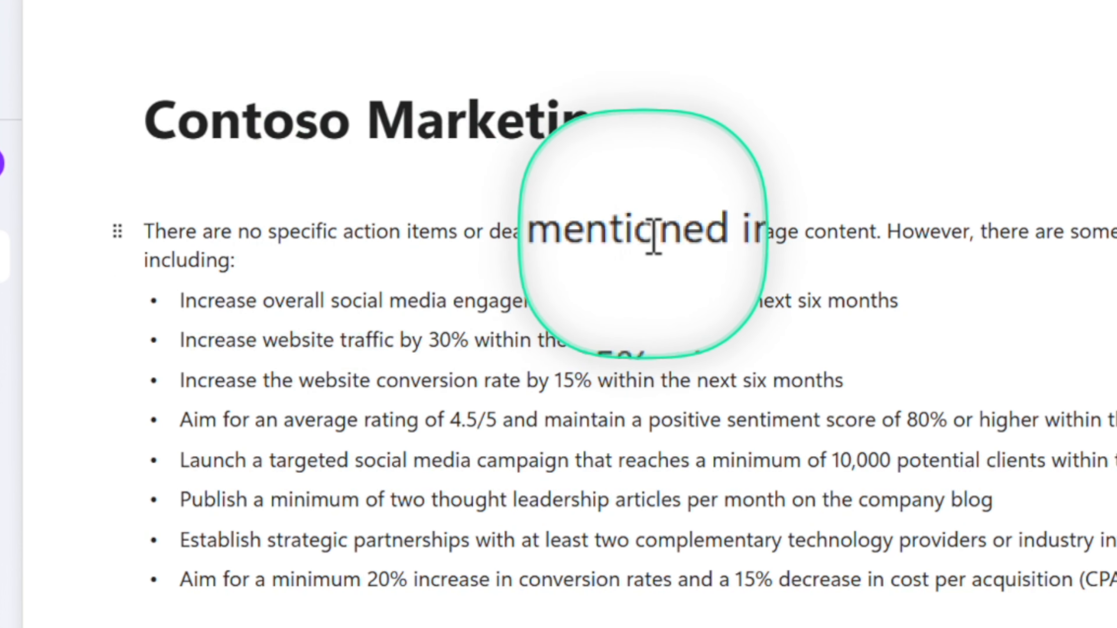
click(877, 239)
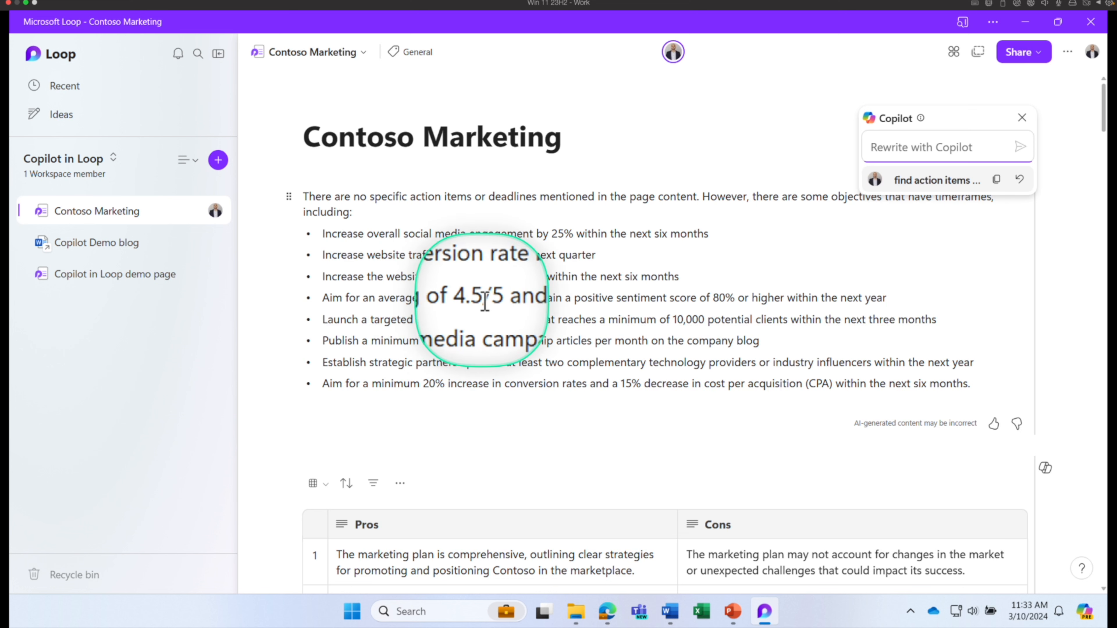
drag(388, 223, 653, 365)
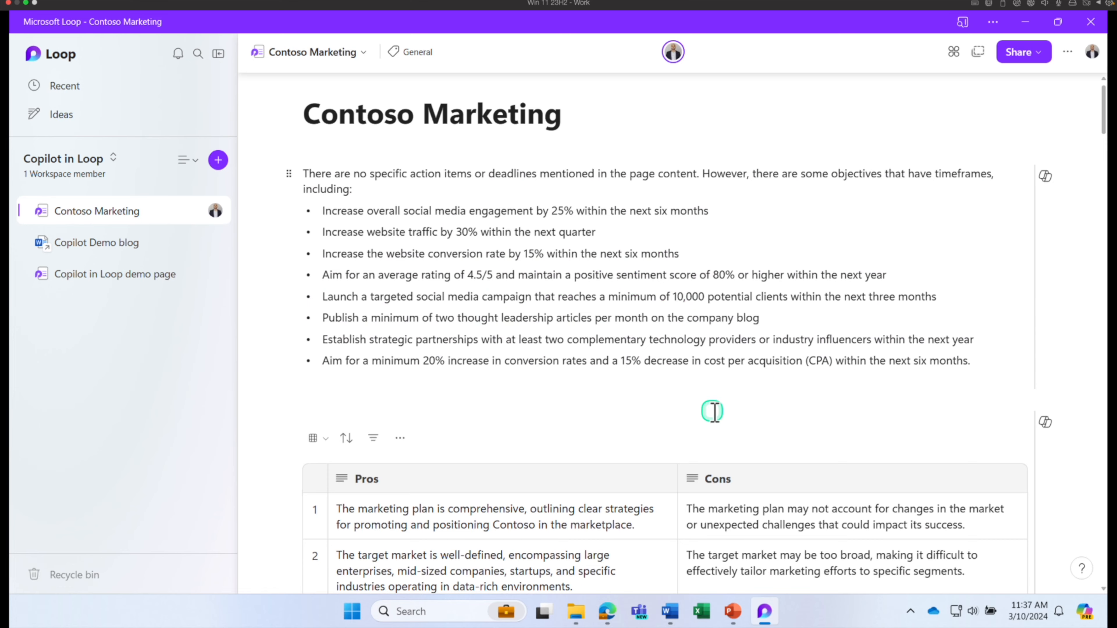
Step: Review the page from the pros and cons table through the summary paragraph to the table under the Introduction
scroll(711, 426, down, 10)
scroll(711, 426, down, 5)
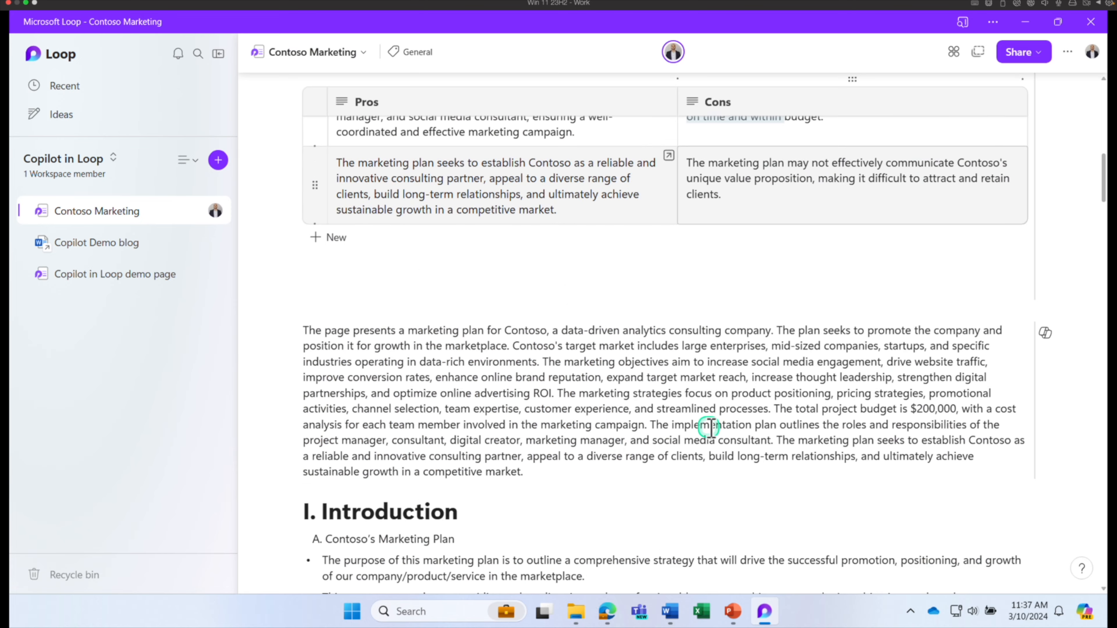
scroll(709, 429, up, 6)
scroll(712, 426, down, 8)
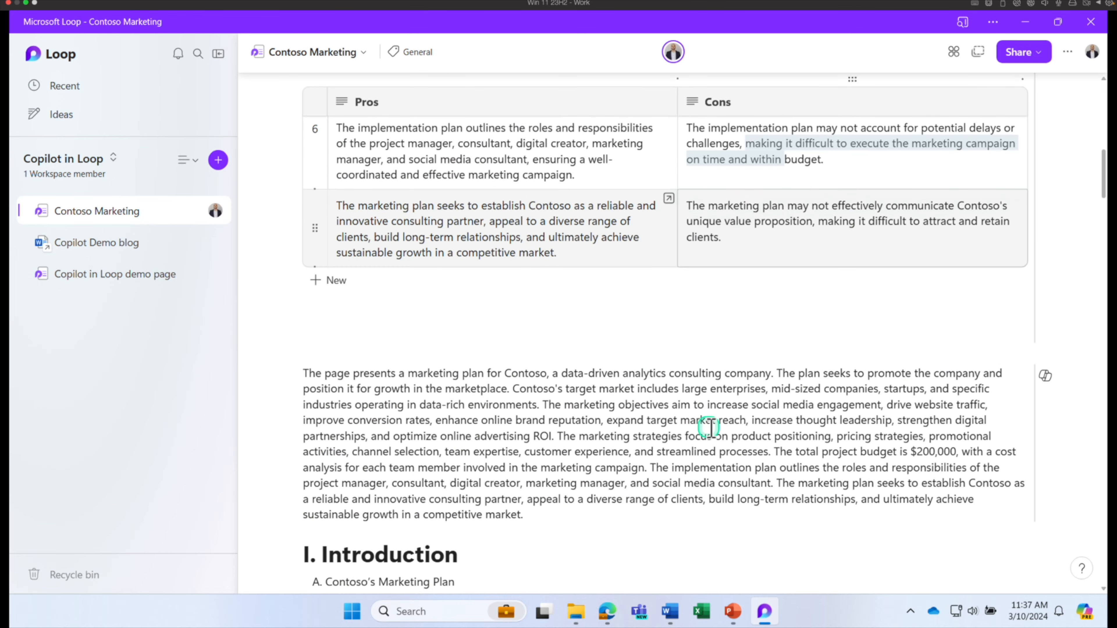
scroll(712, 428, down, 4)
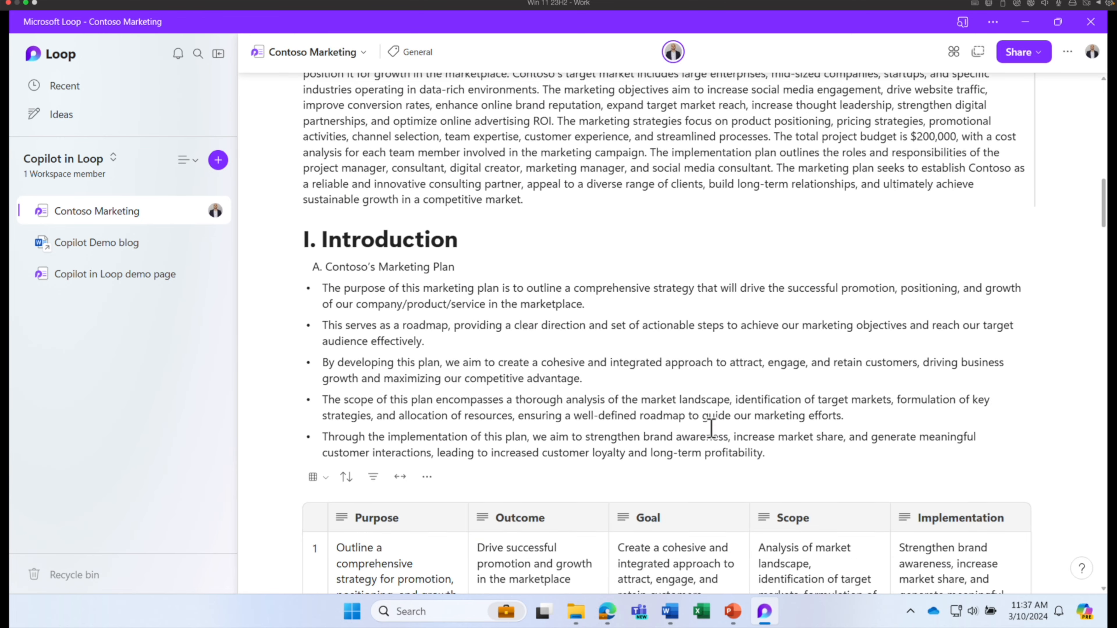
scroll(711, 426, down, 10)
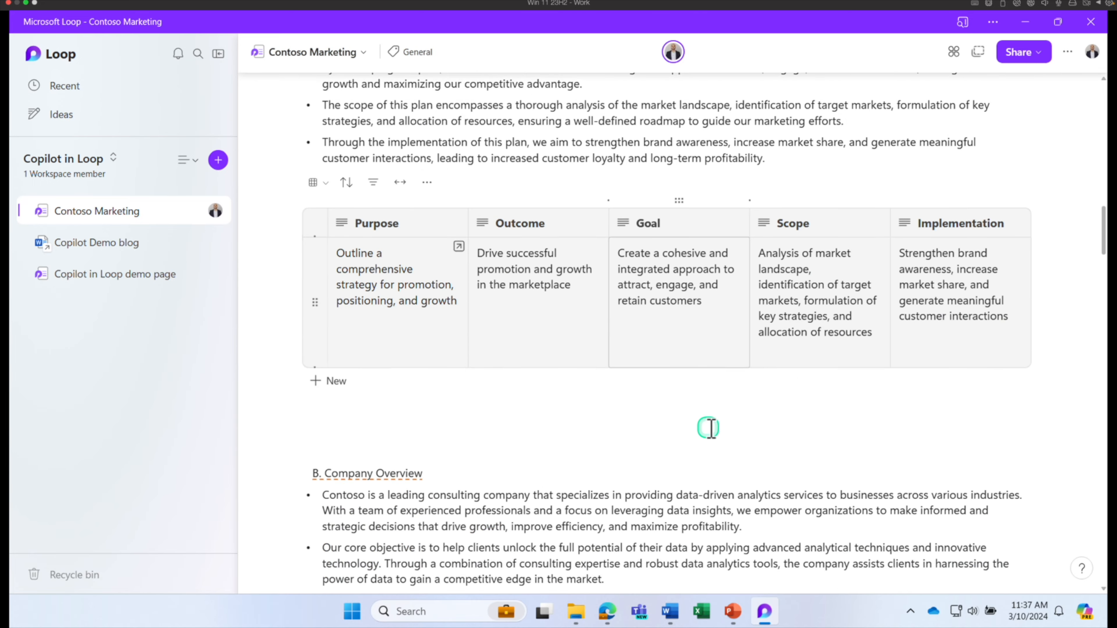
Step: Review the page from the Company Overview and Target Market sections back to the Introduction and its summary paragraph
scroll(711, 427, down, 10)
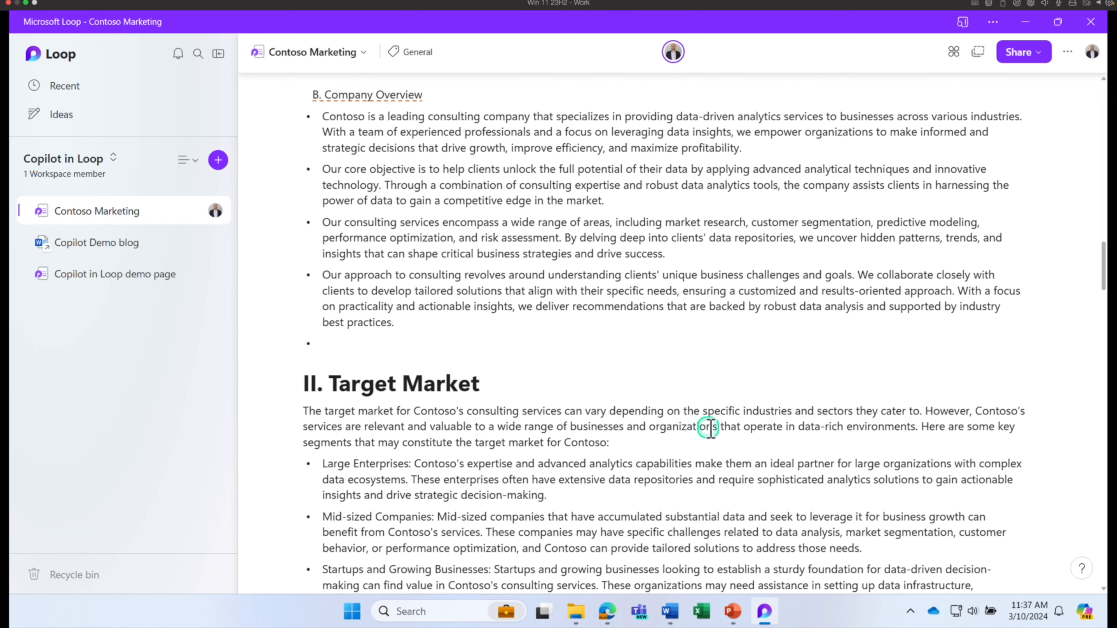
scroll(711, 429, down, 6)
scroll(711, 429, up, 5)
scroll(711, 429, up, 10)
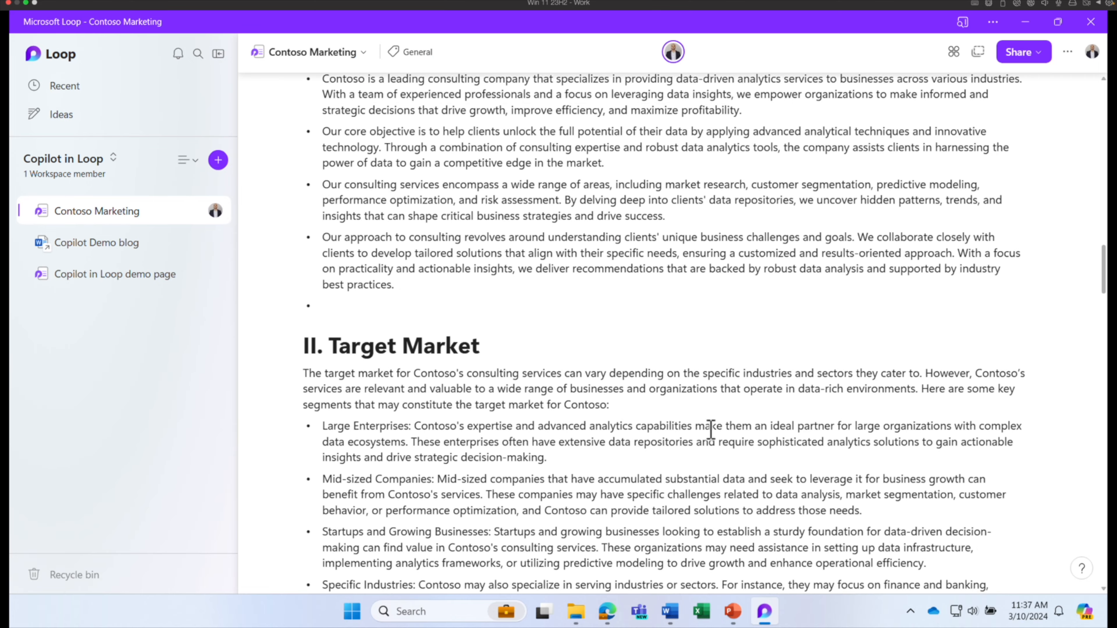
scroll(711, 429, up, 7)
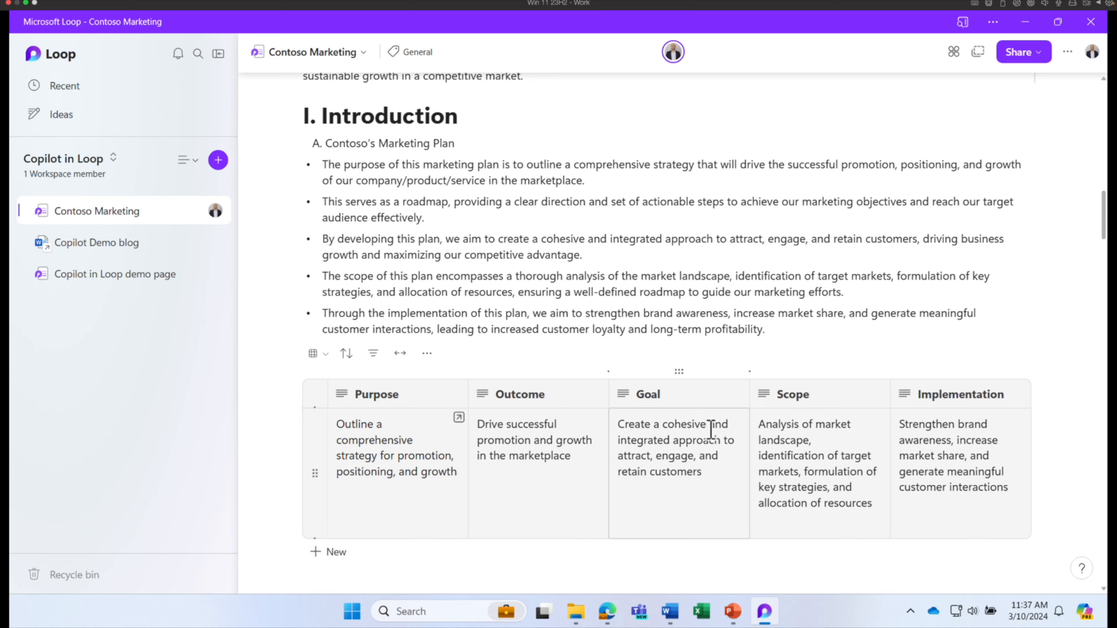
scroll(712, 429, up, 3)
scroll(711, 429, down, 12)
scroll(712, 429, up, 15)
click(715, 412)
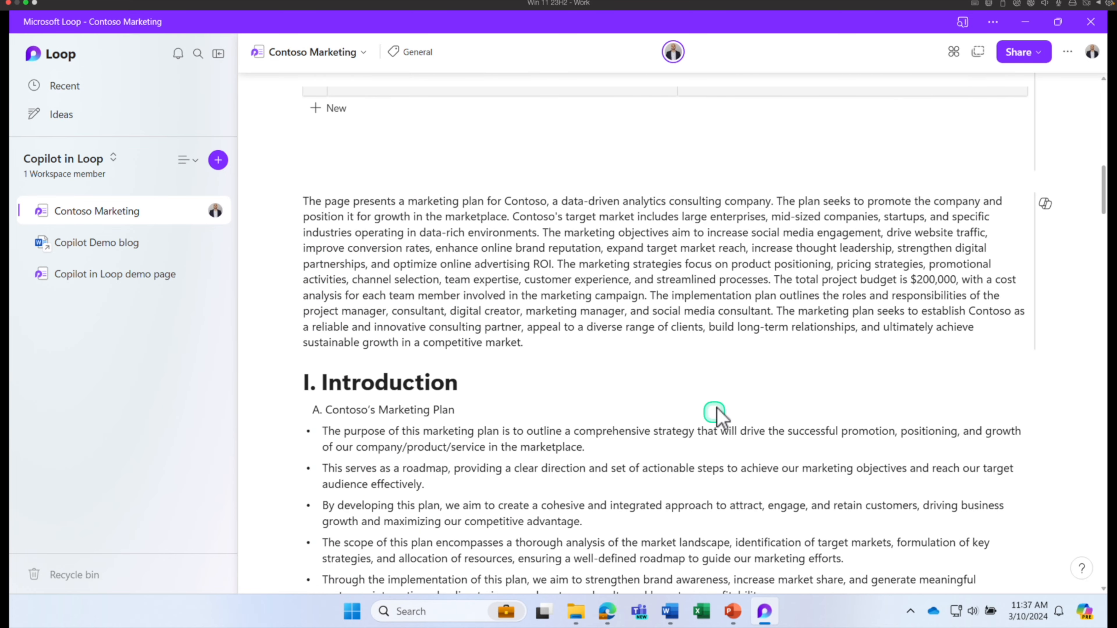
Step: Look over the Copilot-generated sections from the page title to Company Overview and check who has the page open
scroll(599, 243, up, 12)
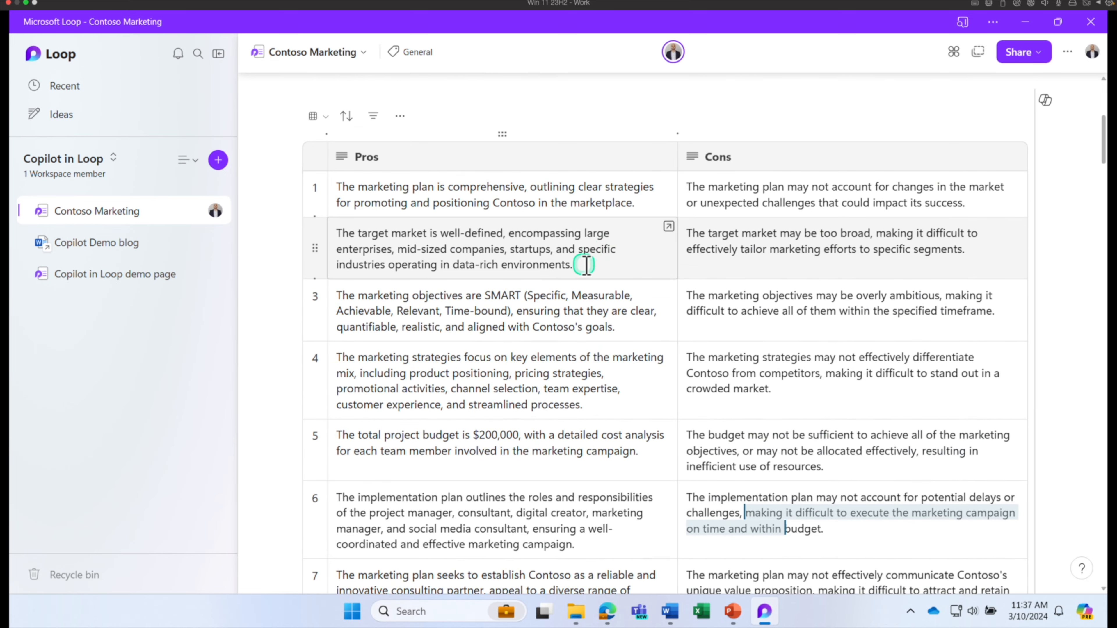
scroll(586, 265, up, 7)
scroll(597, 288, down, 20)
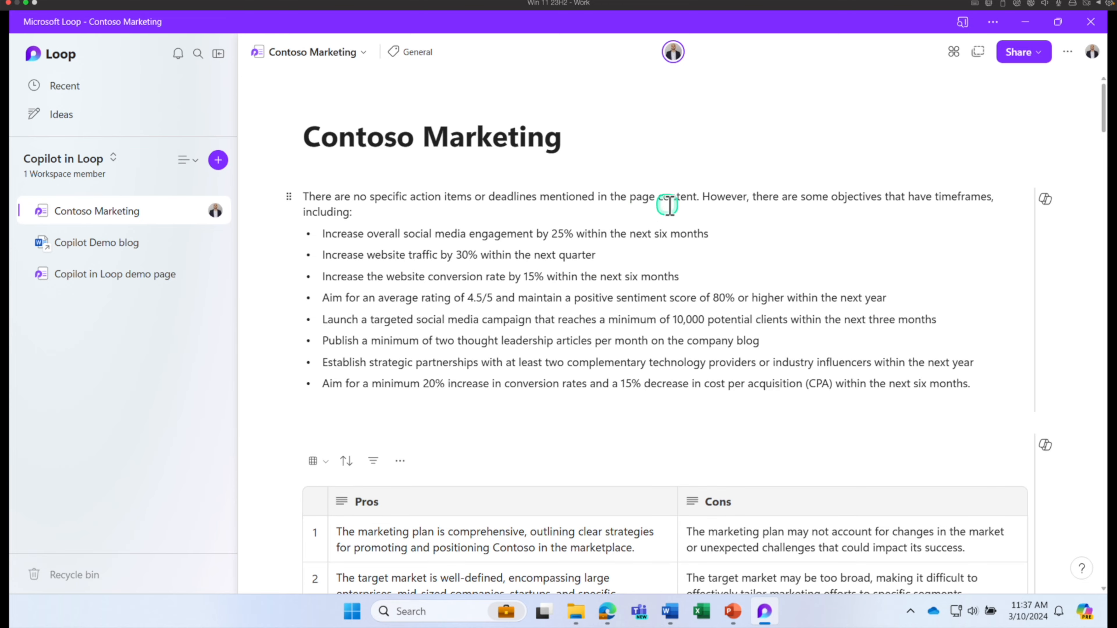
scroll(596, 290, up, 15)
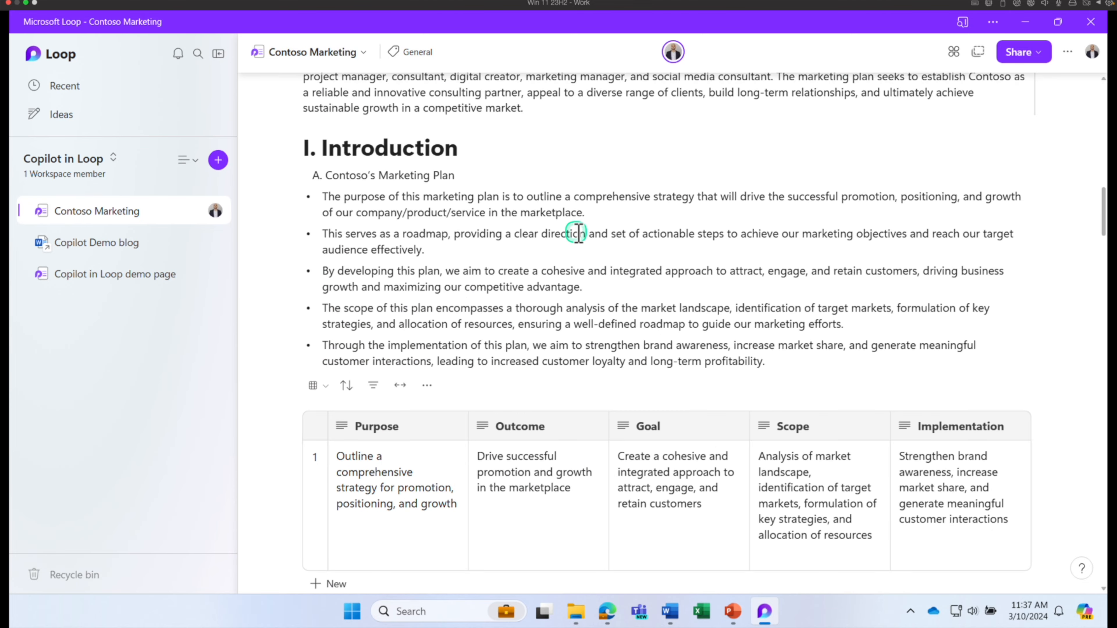
scroll(578, 234, up, 4)
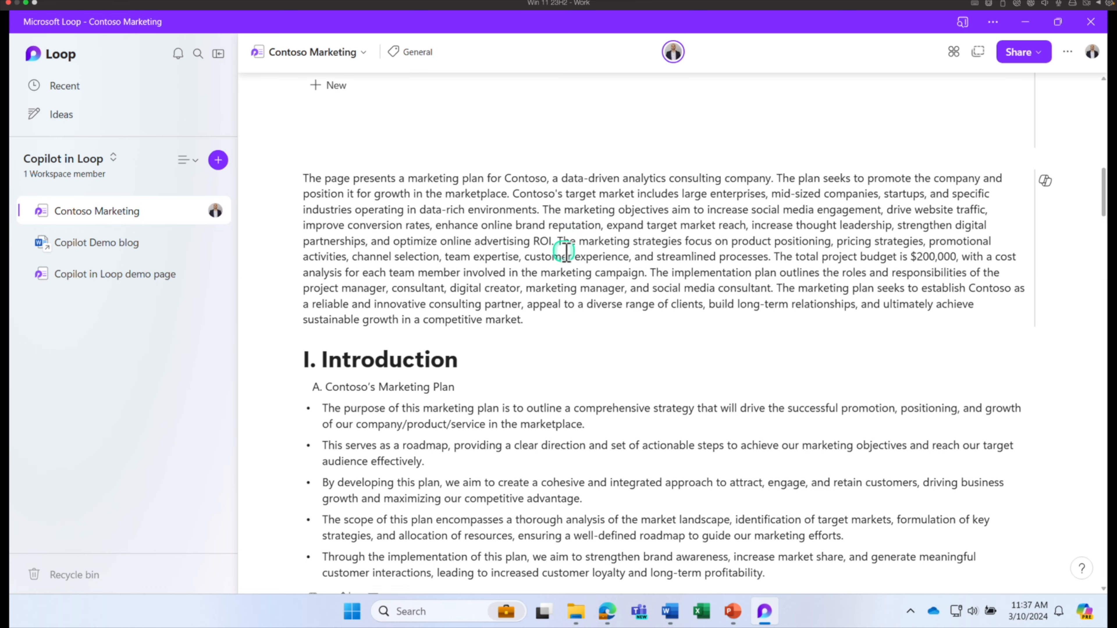
scroll(565, 253, down, 20)
scroll(565, 253, up, 10)
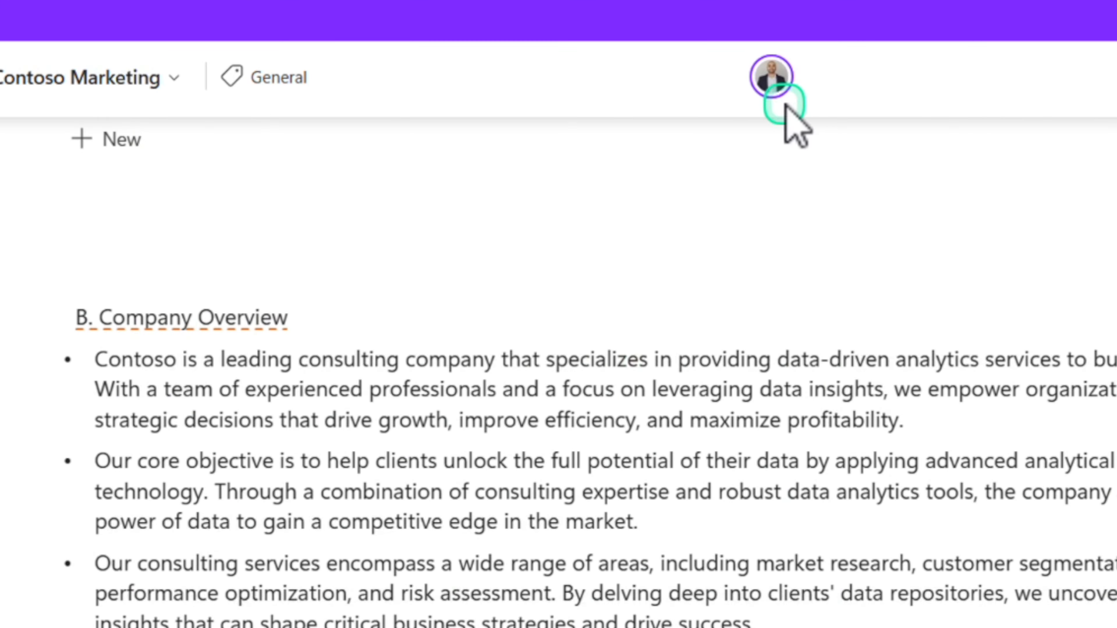
mouse_move(677, 60)
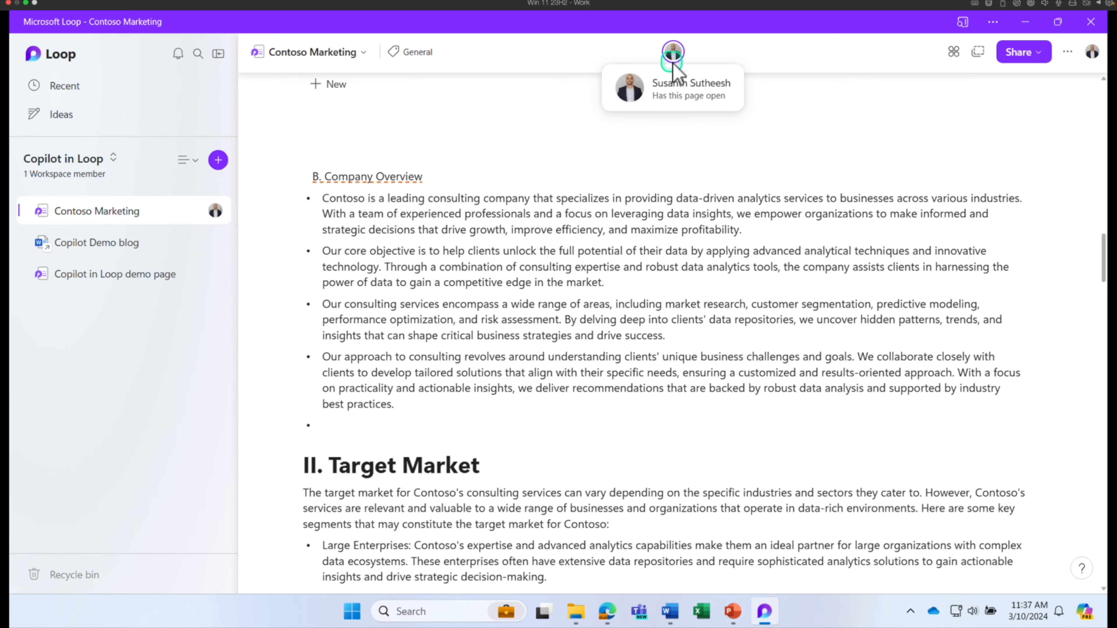
scroll(723, 331, up, 5)
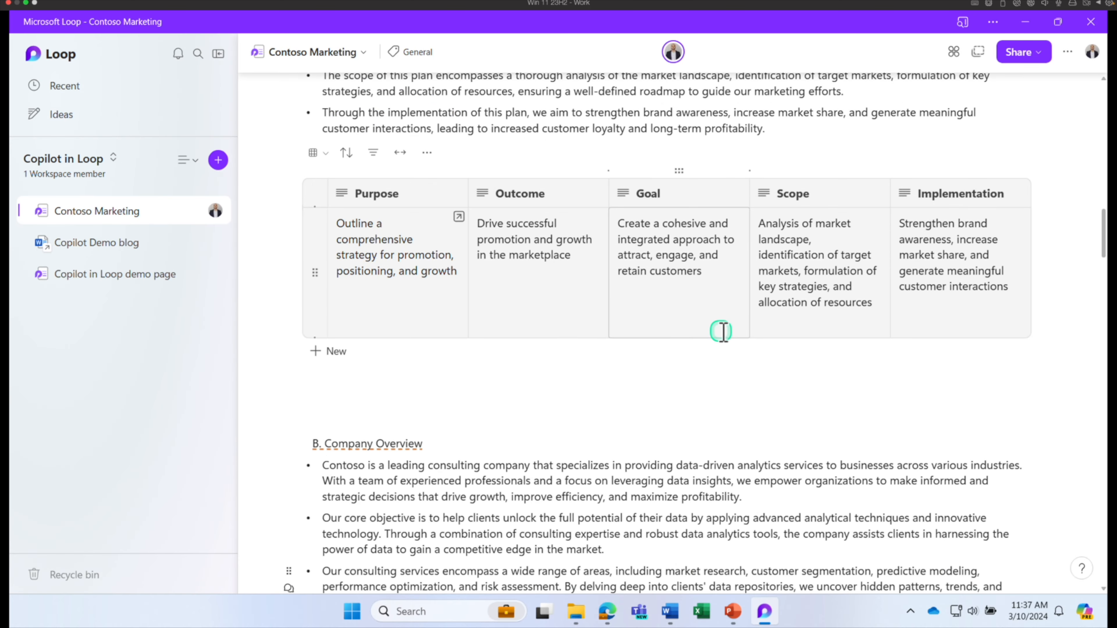
scroll(723, 331, up, 20)
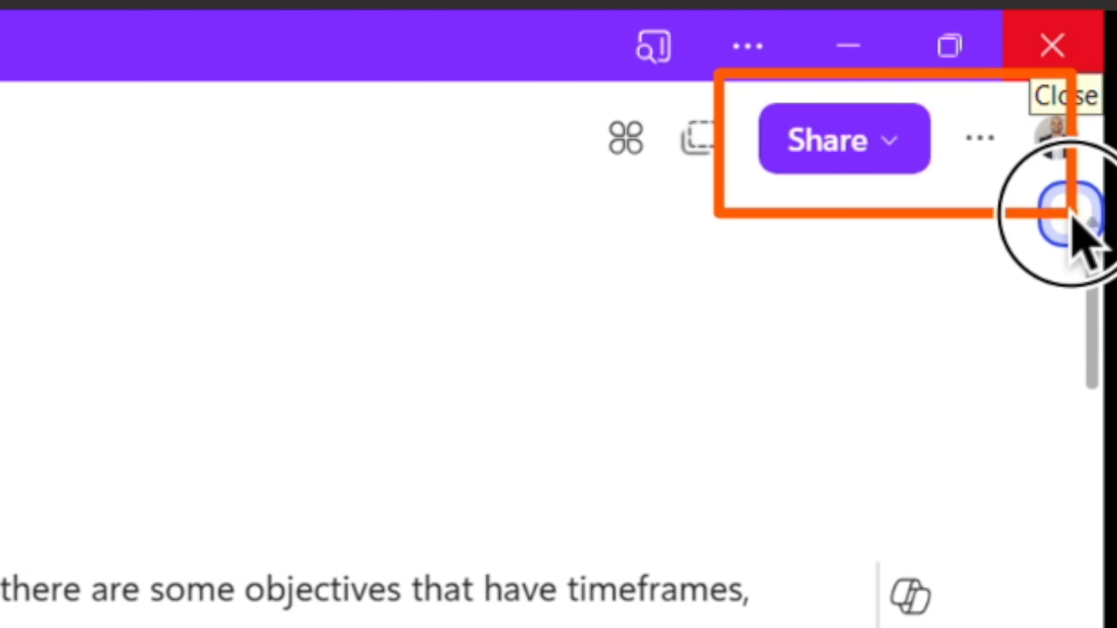
Step: View the page's sharing options, and open its Recap to read what the feature offers
click(895, 154)
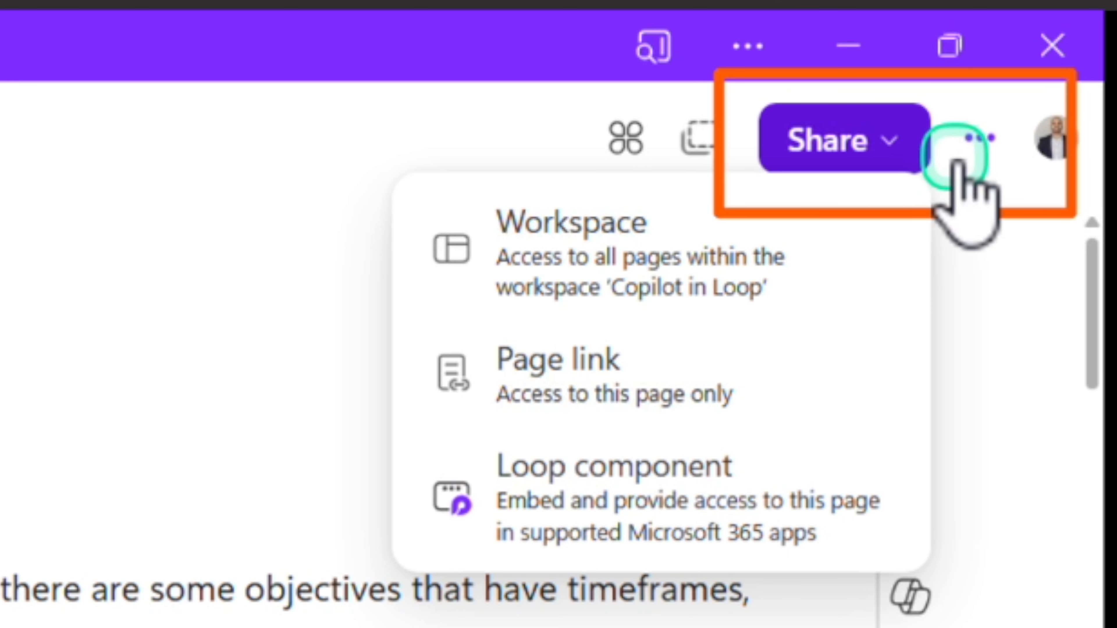
click(979, 140)
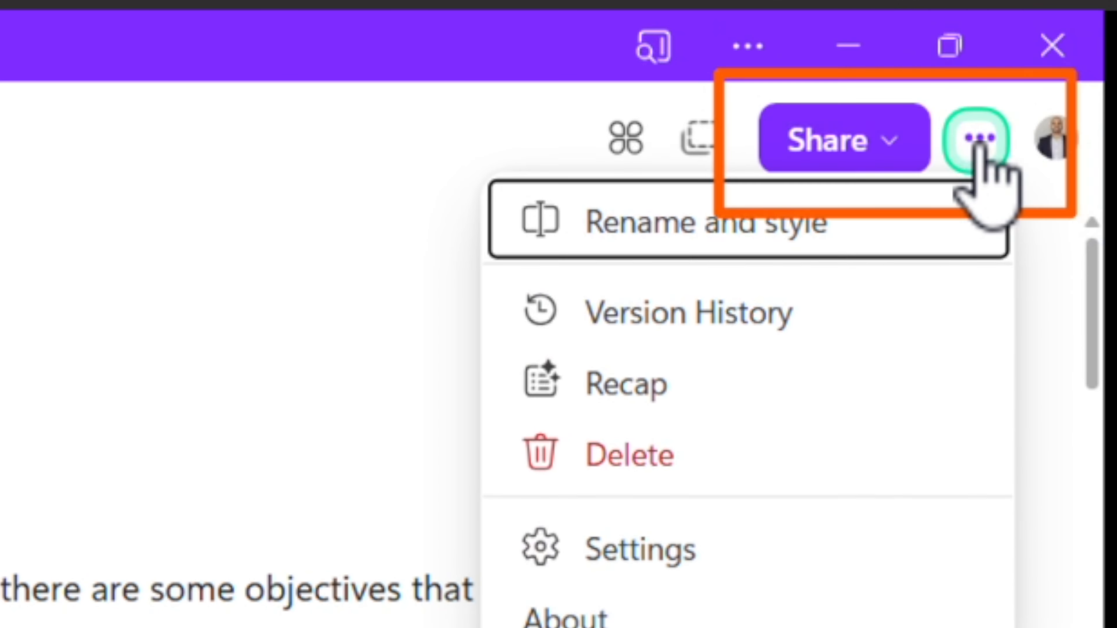
click(607, 396)
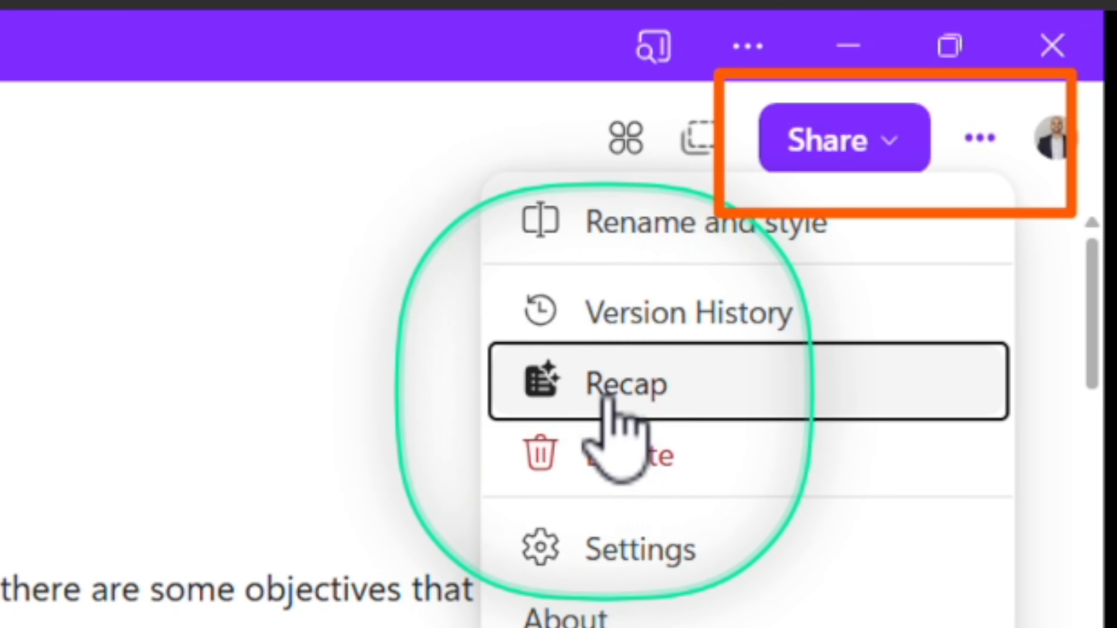
click(607, 396)
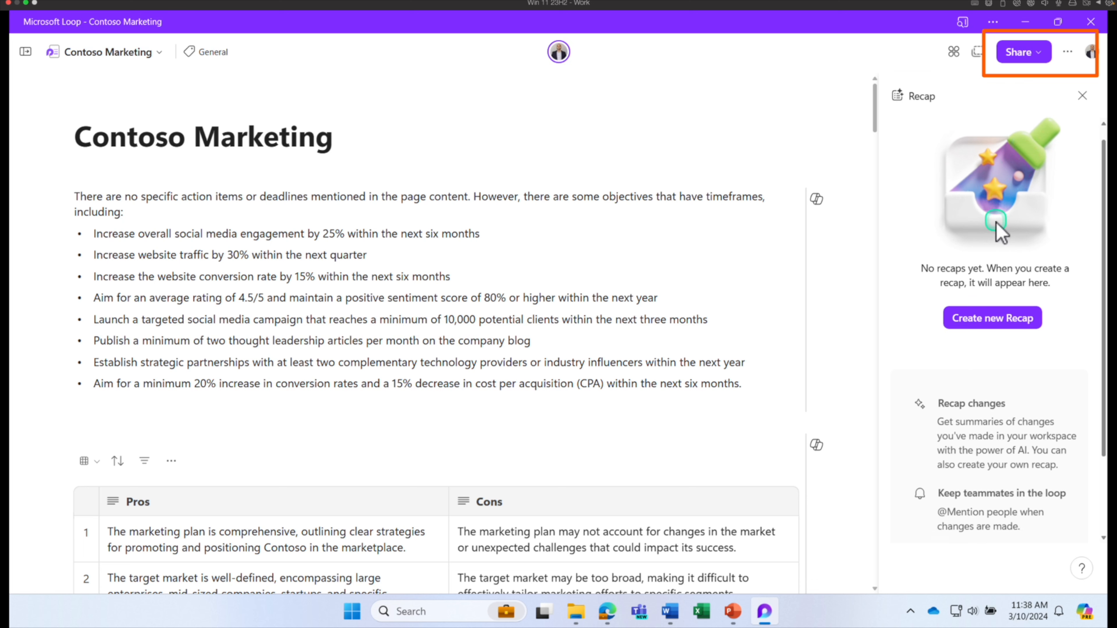
scroll(996, 222, down, 1)
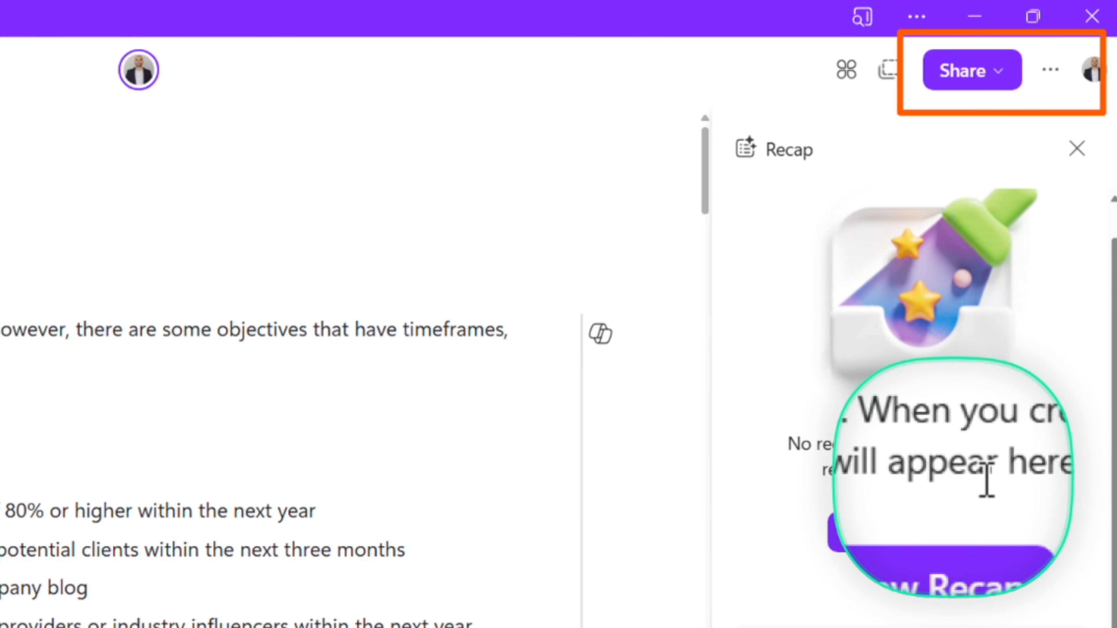
scroll(907, 529, down, 3)
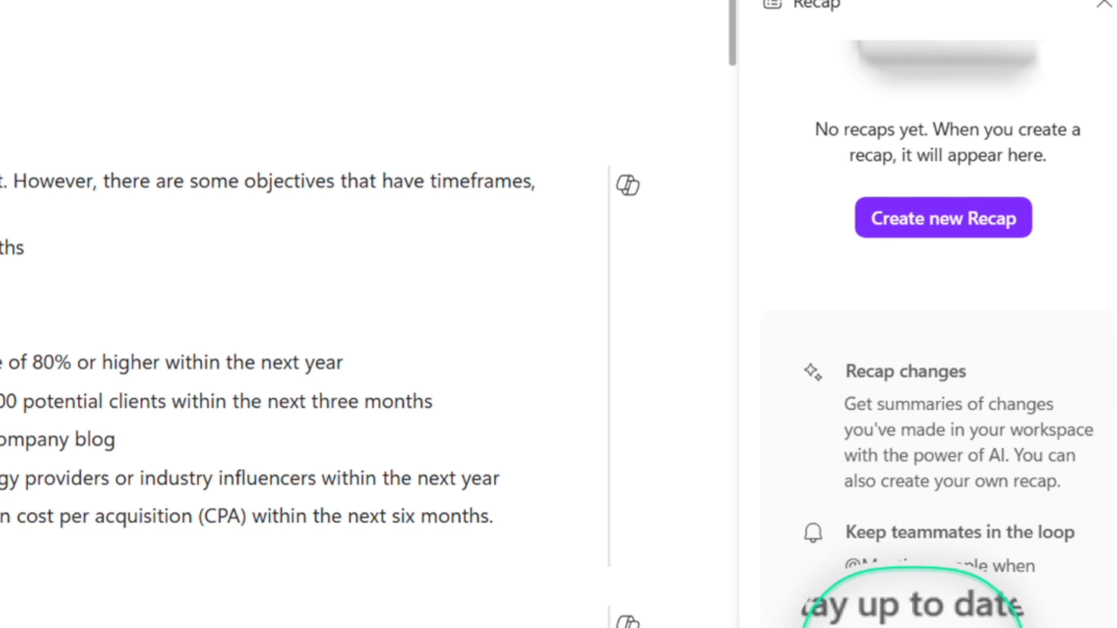
Step: Create and post a recap that mentions the teammate, with the text "added pros and cons"
click(926, 218)
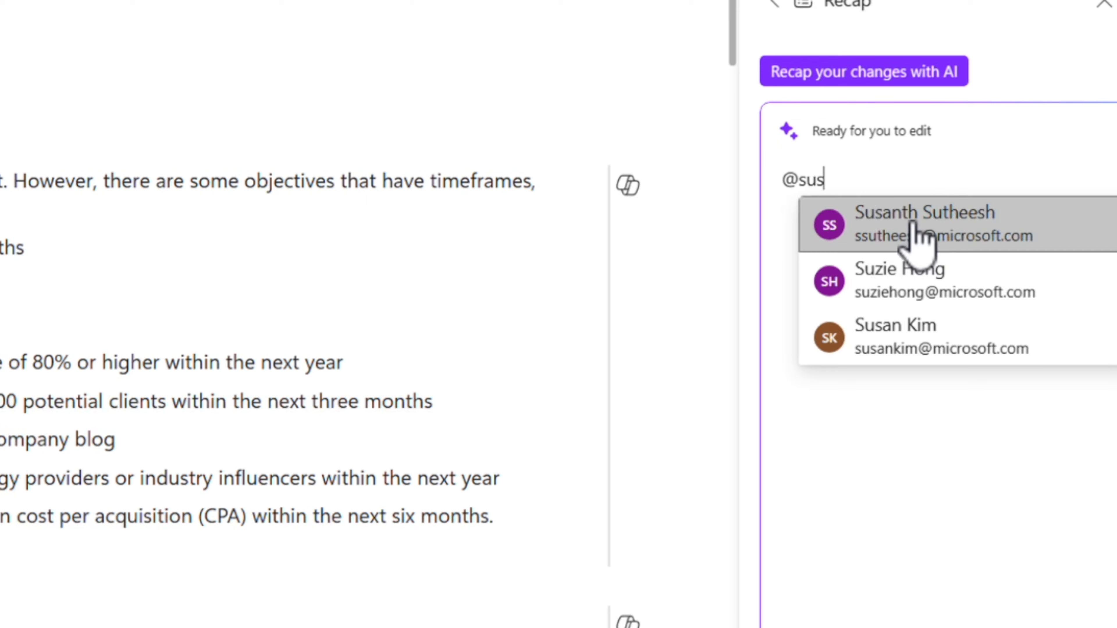
click(913, 237)
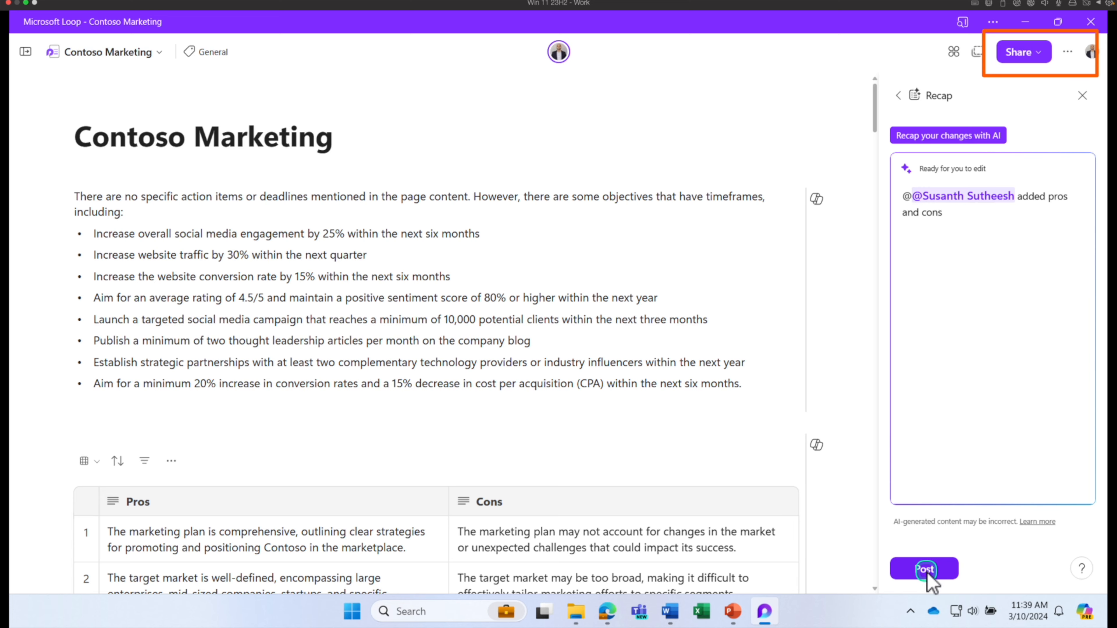
click(926, 569)
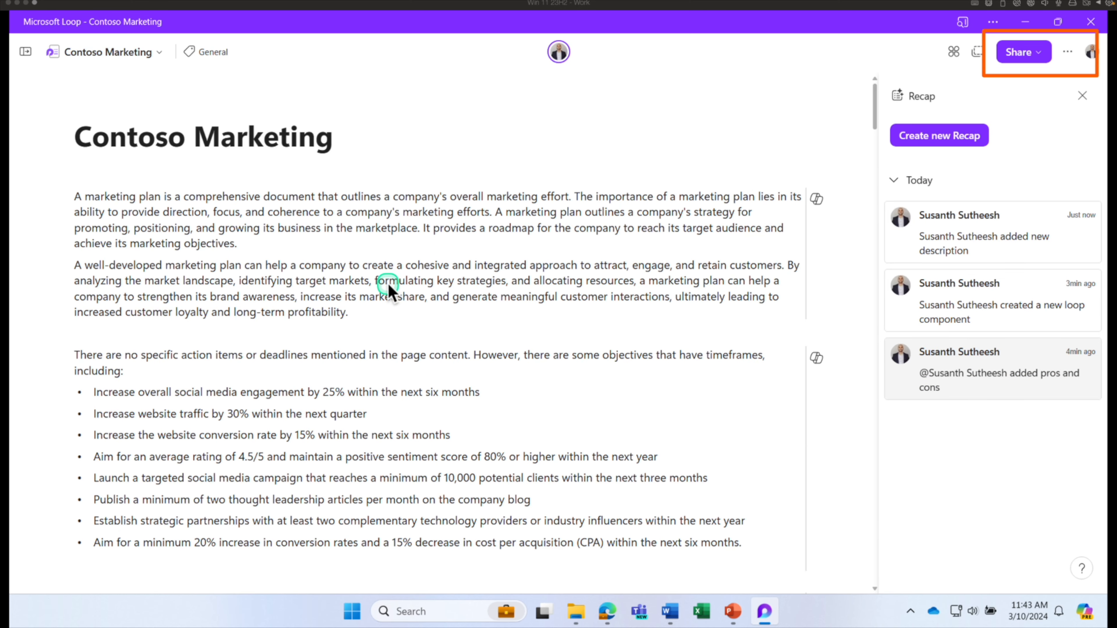
Step: Open the version history of the Contoso Marketing page
scroll(392, 282, down, 5)
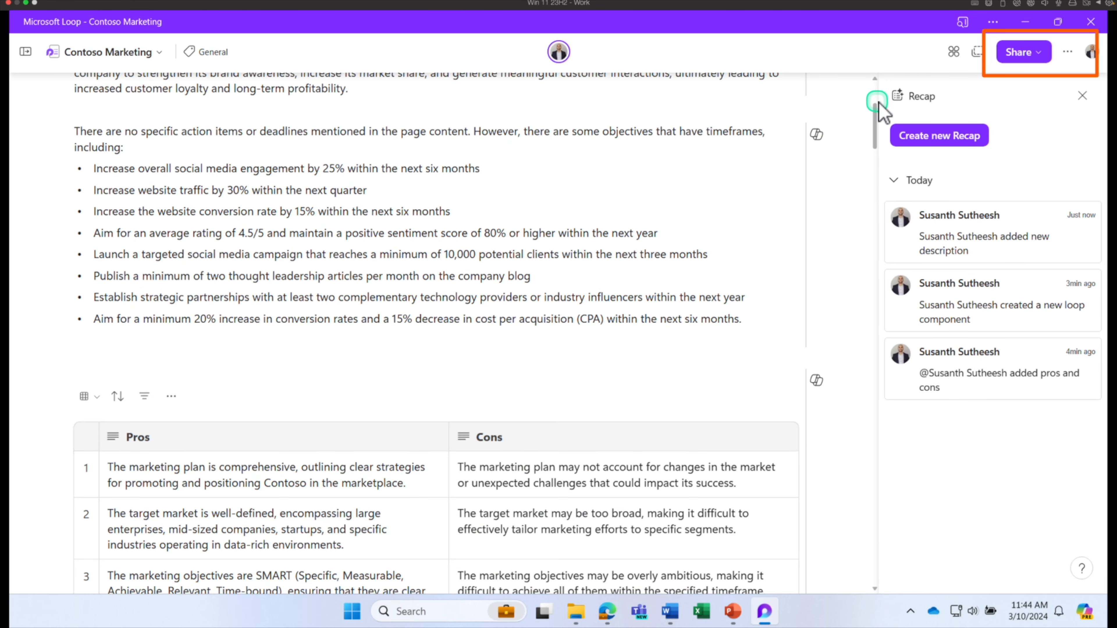
click(1066, 53)
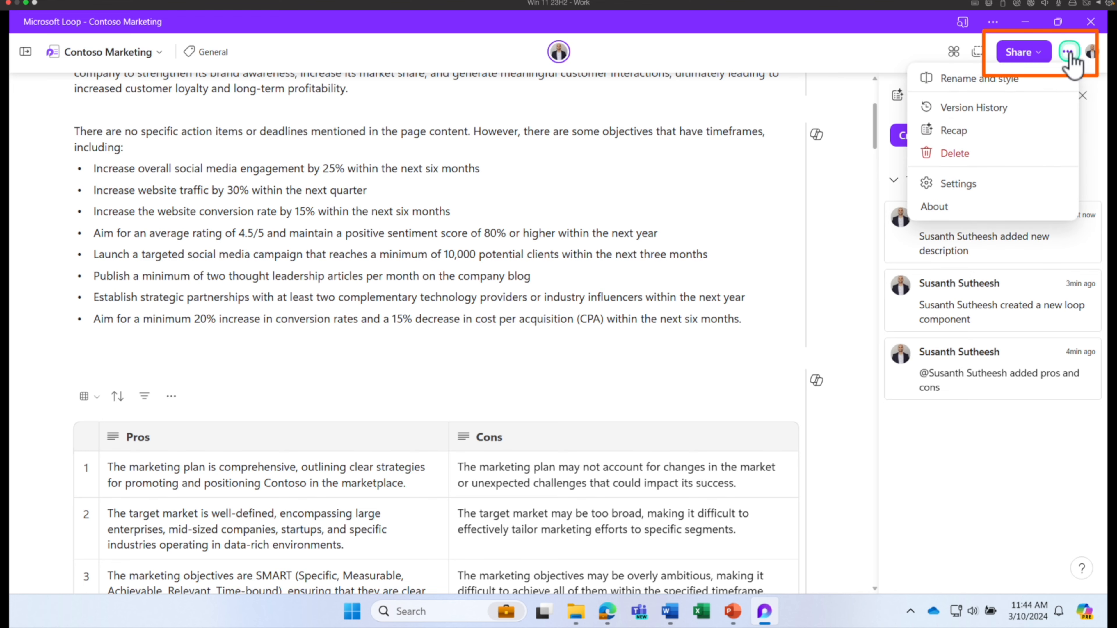
click(1005, 115)
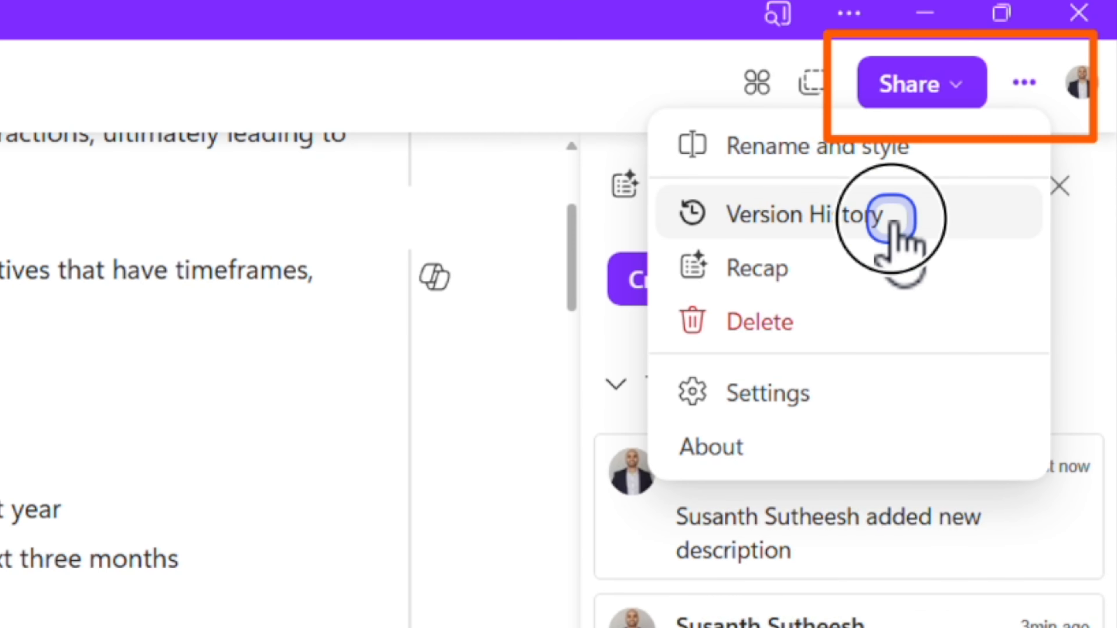
click(893, 224)
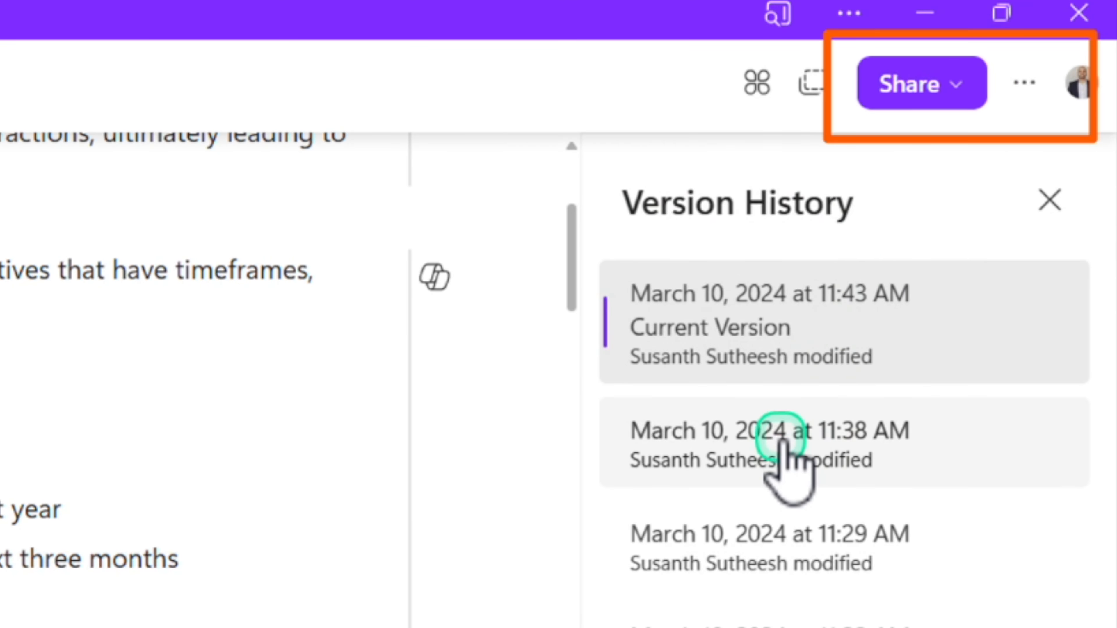
Step: Browse the page's earlier versions saved on March 10, 2024, including those from 11:29 AM and 11:23 AM
click(763, 488)
click(761, 534)
click(753, 620)
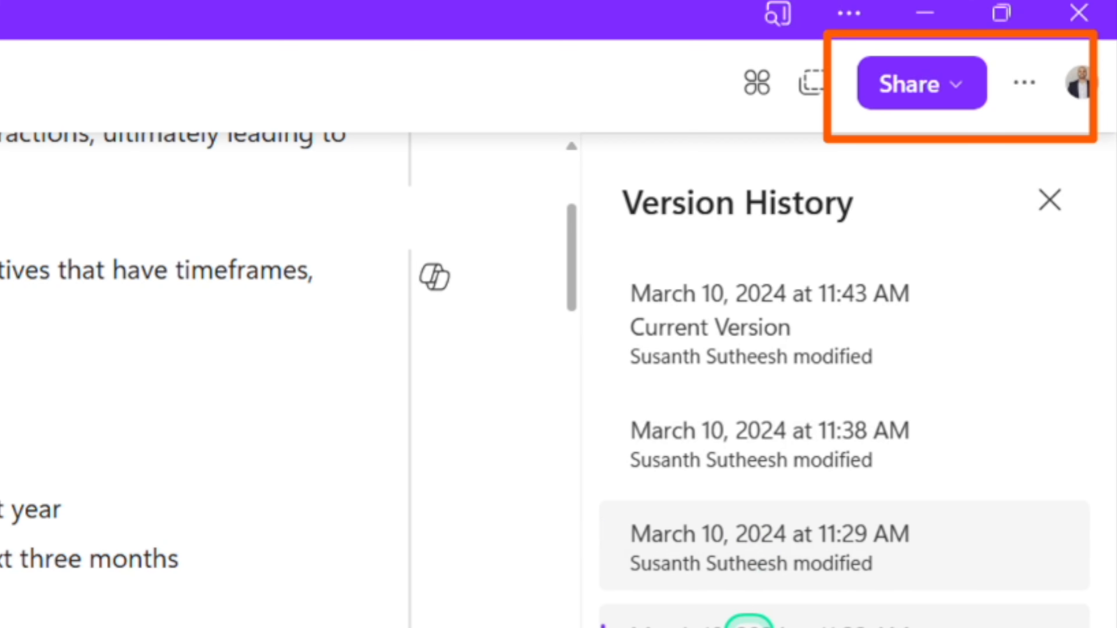
click(946, 338)
click(945, 379)
Step: Restore the page to the version from March 10, 2024 at 11:38 AM and look over the restored content
click(923, 204)
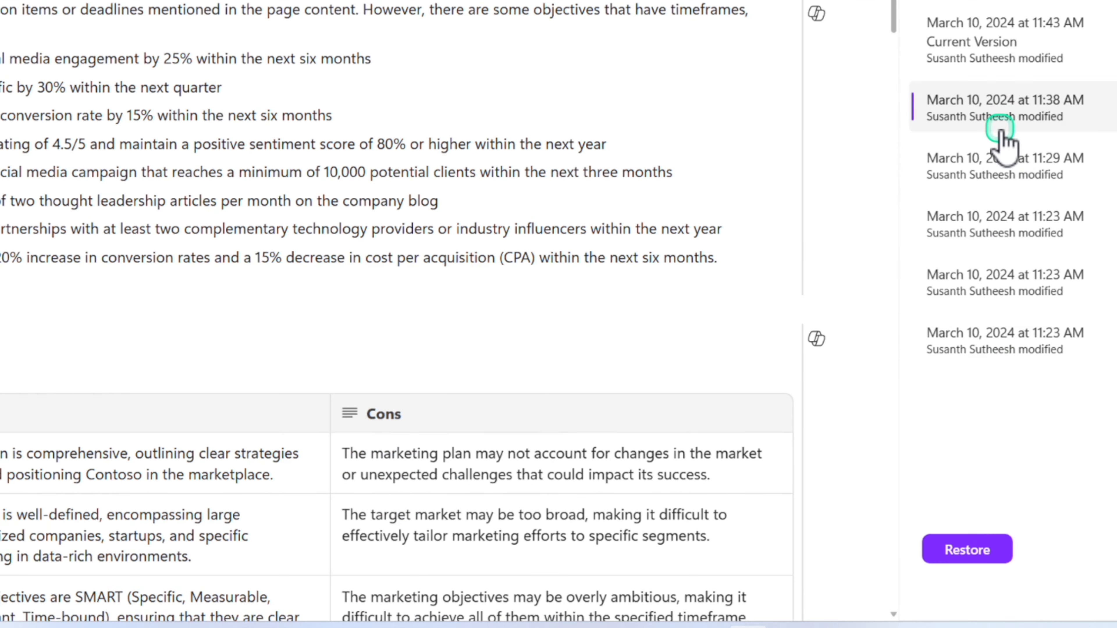
click(942, 545)
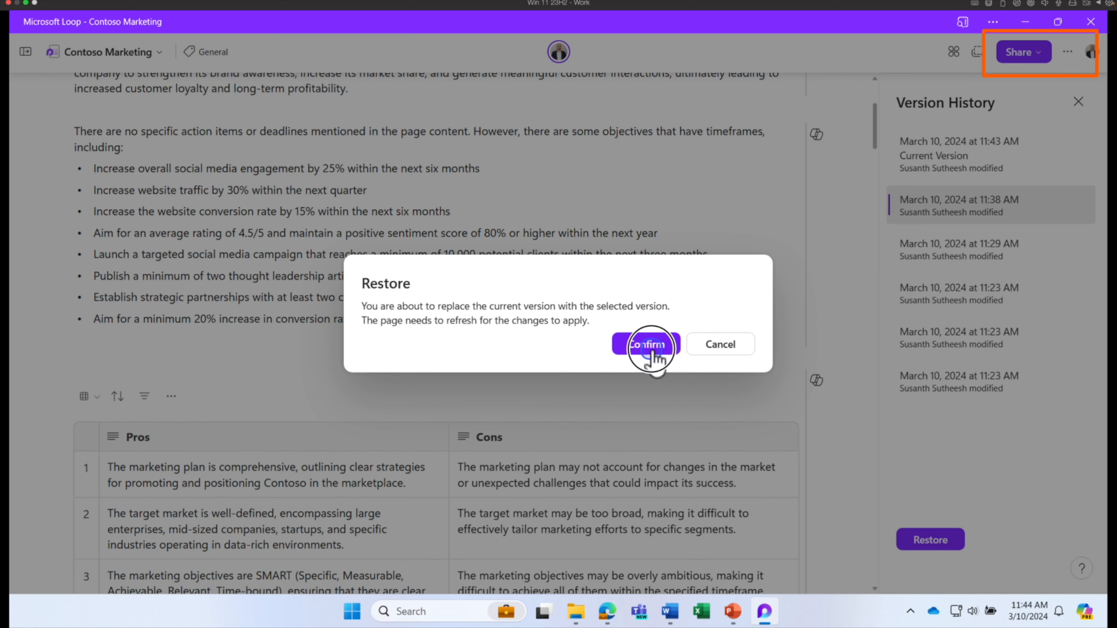
click(646, 344)
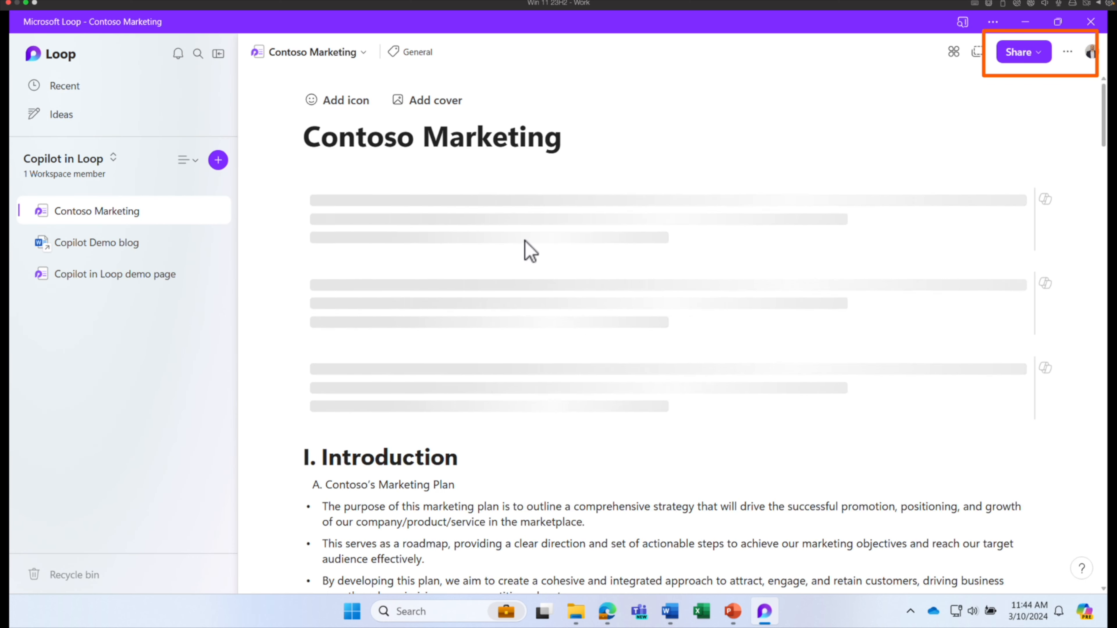
scroll(529, 237, down, 15)
scroll(528, 238, up, 20)
scroll(527, 238, up, 10)
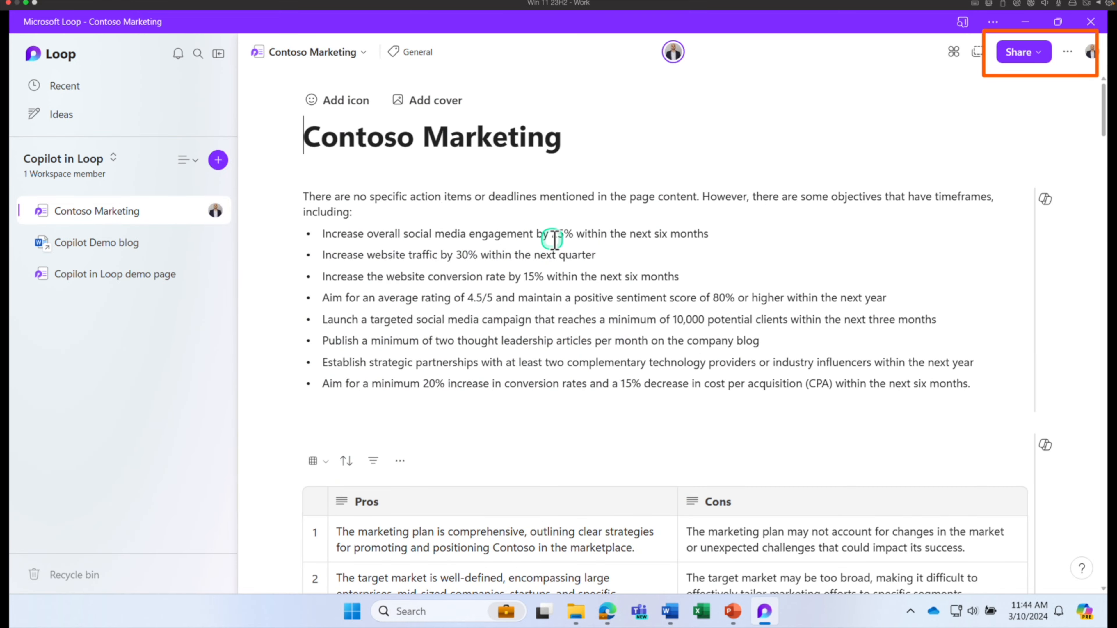
Step: Open the Recap of the restored page and look over it alongside the page content
click(1067, 52)
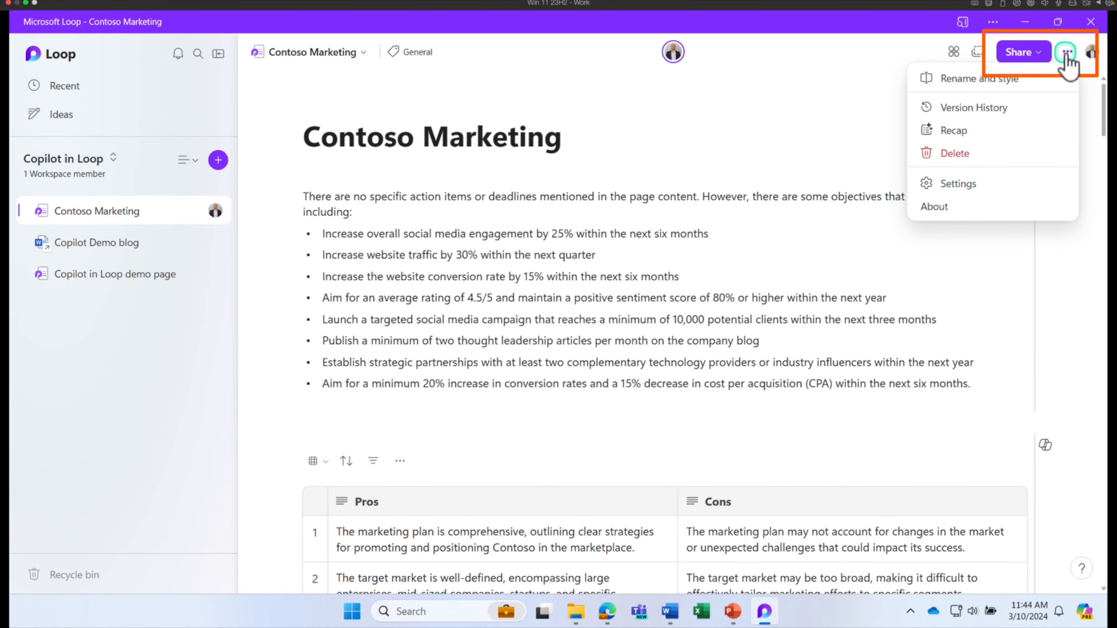
click(965, 132)
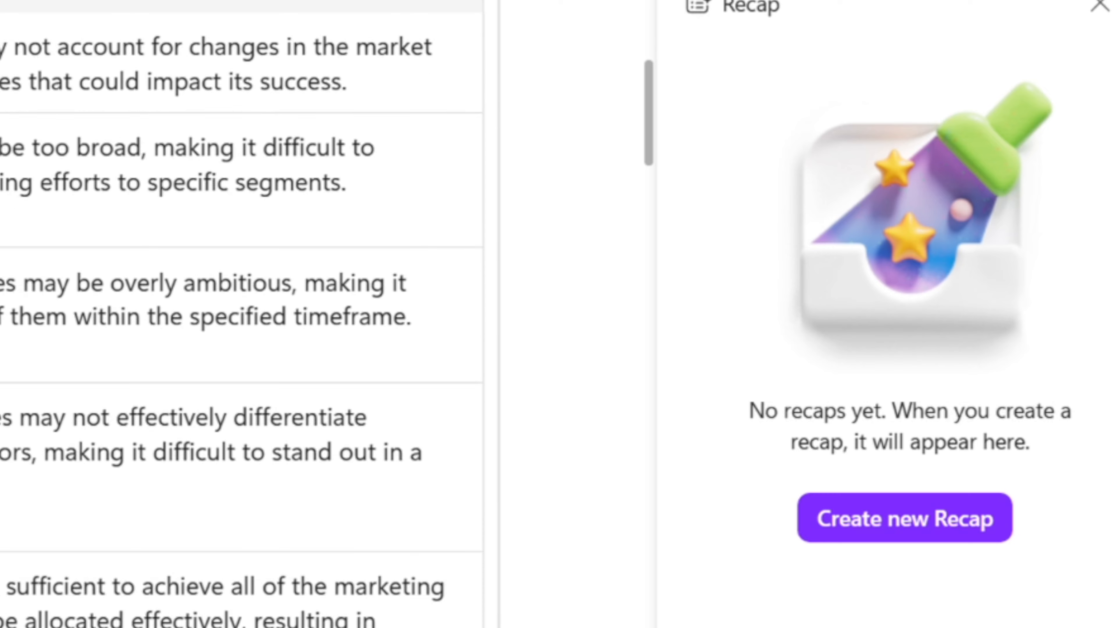
scroll(307, 308, up, 10)
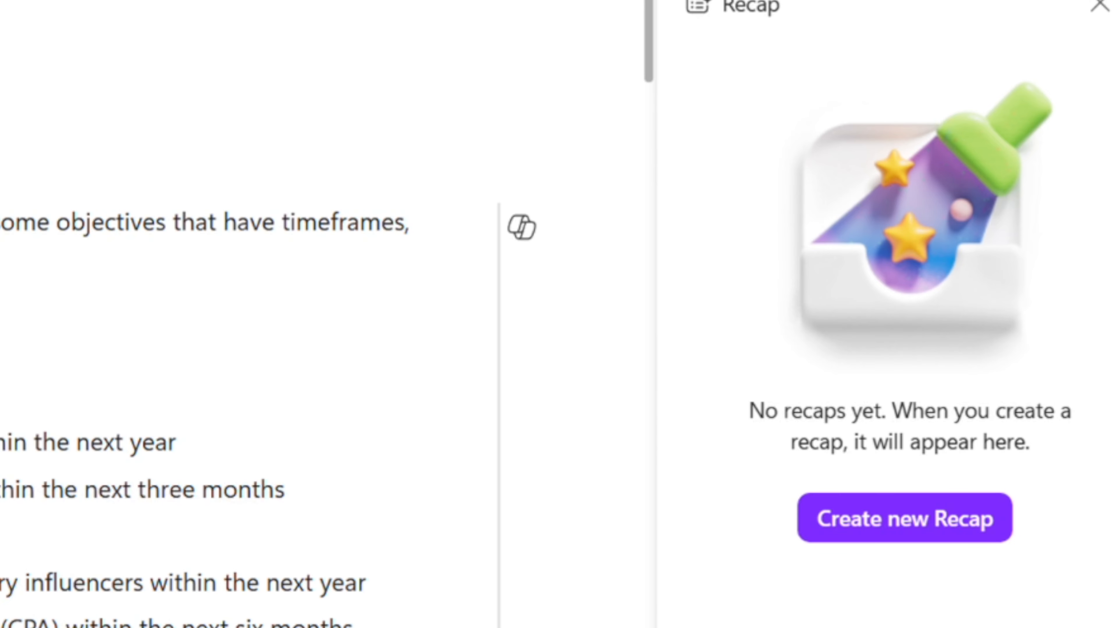
scroll(308, 309, down, 10)
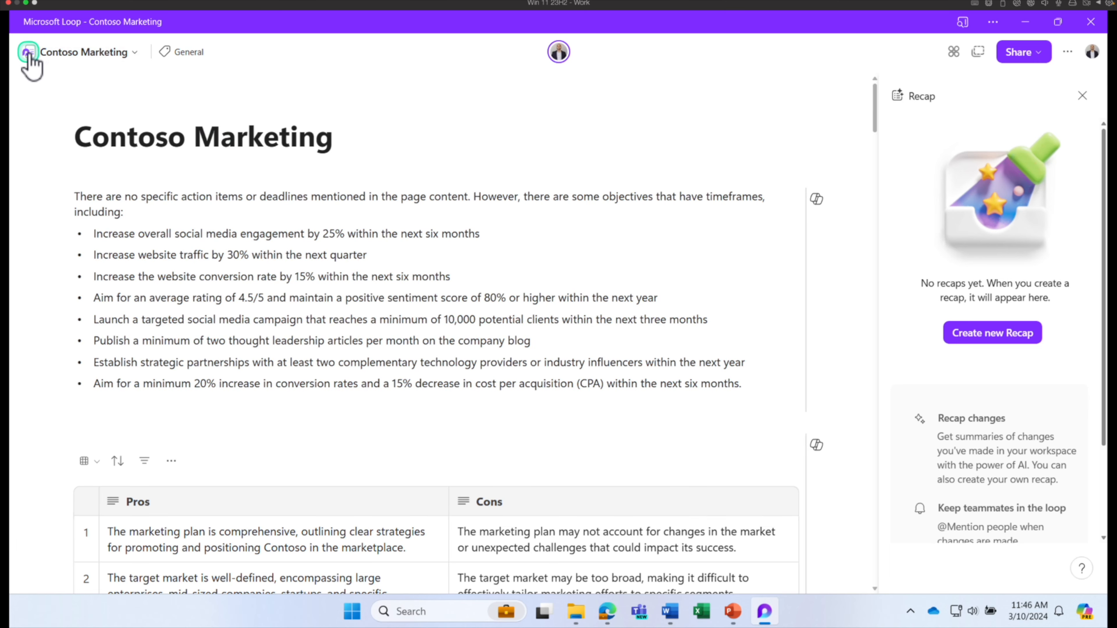
Step: Bring back the workspace navigation and create a new blank page in the Copilot in Loop workspace
click(28, 52)
click(219, 160)
click(270, 186)
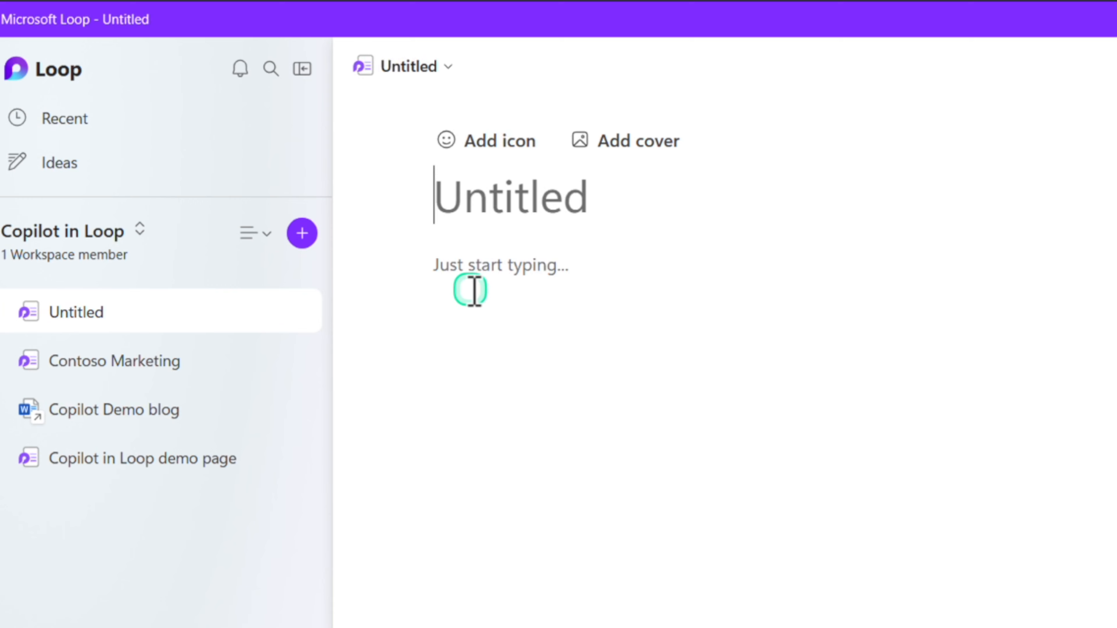
Step: Title the page "test" and have Copilot draft content from "Outline how to write a good blog post for my team project. Make it funny."
text(test)
key(Return)
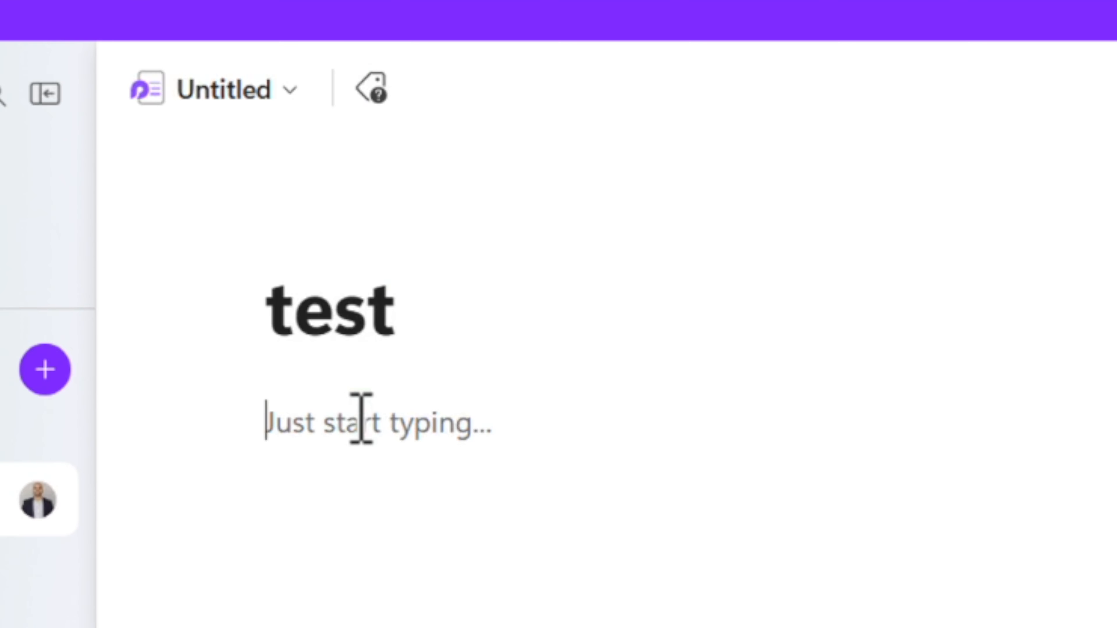
text(/)
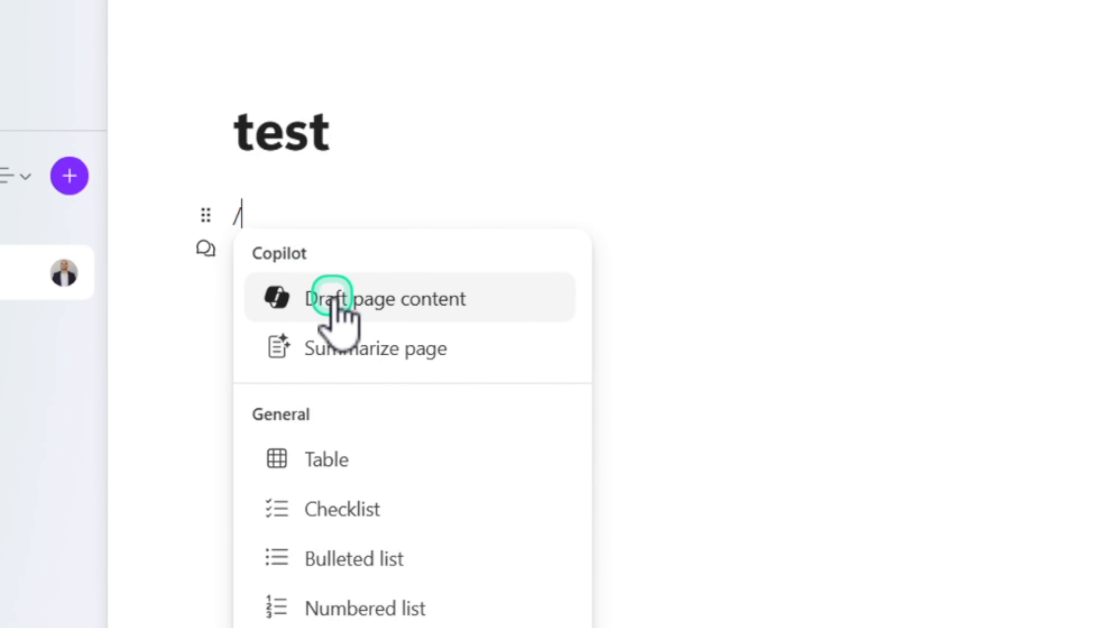
click(404, 303)
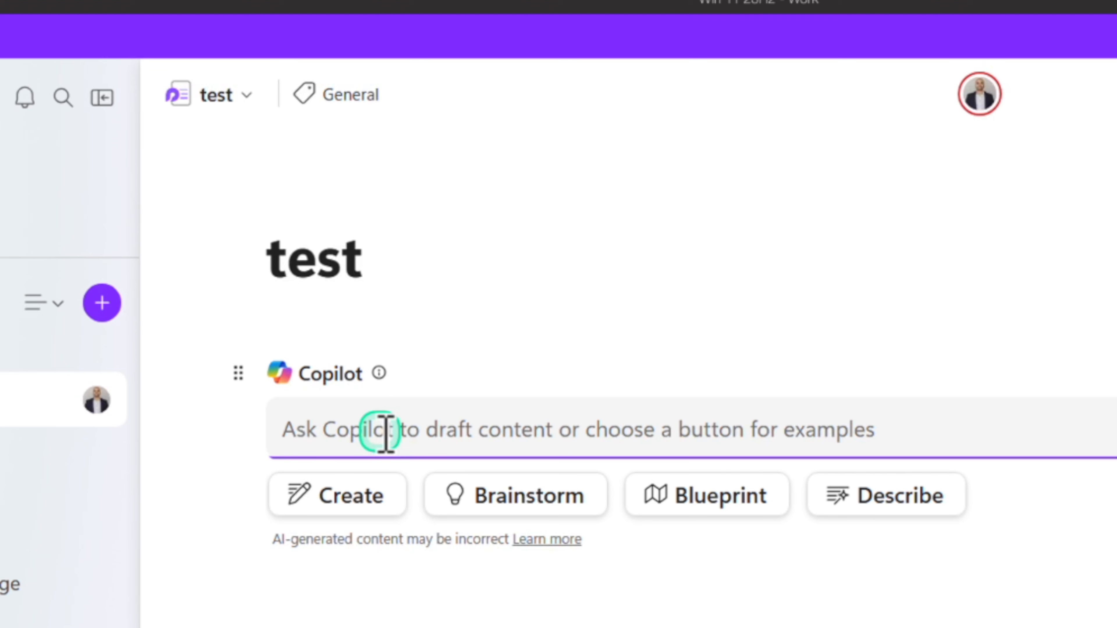
text(Outline how to write a good blog post for)
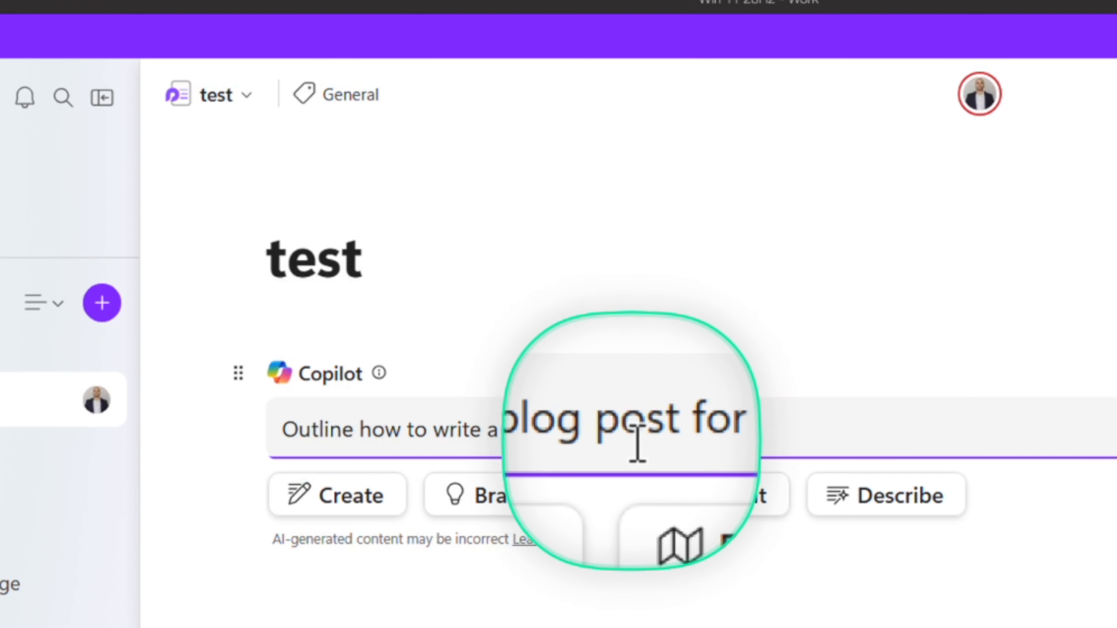
text(my team project.)
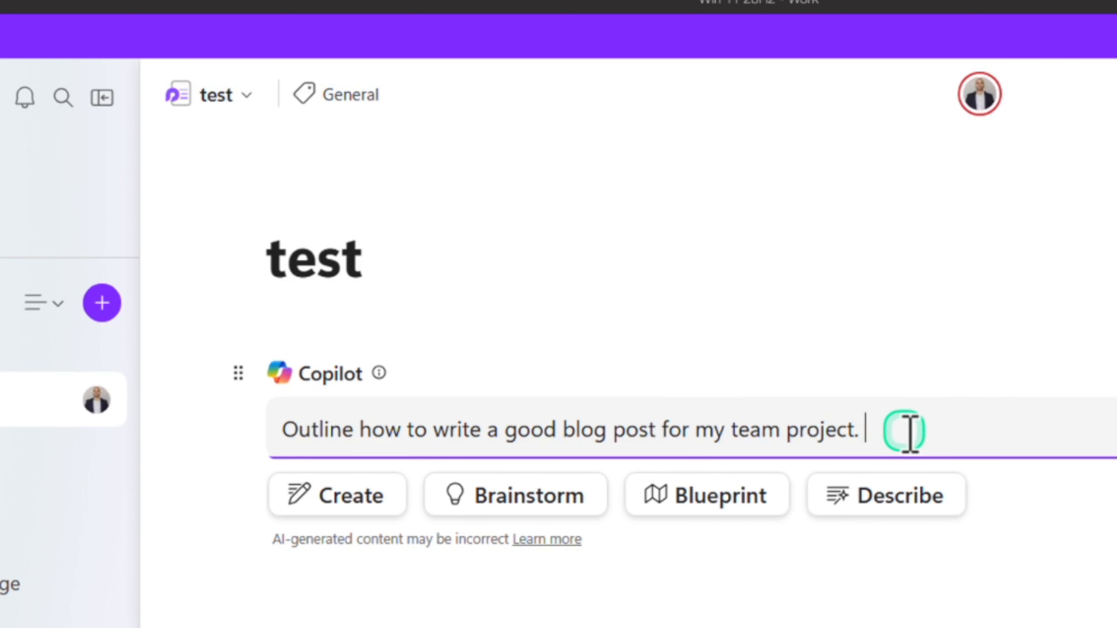
text( Make it funny.)
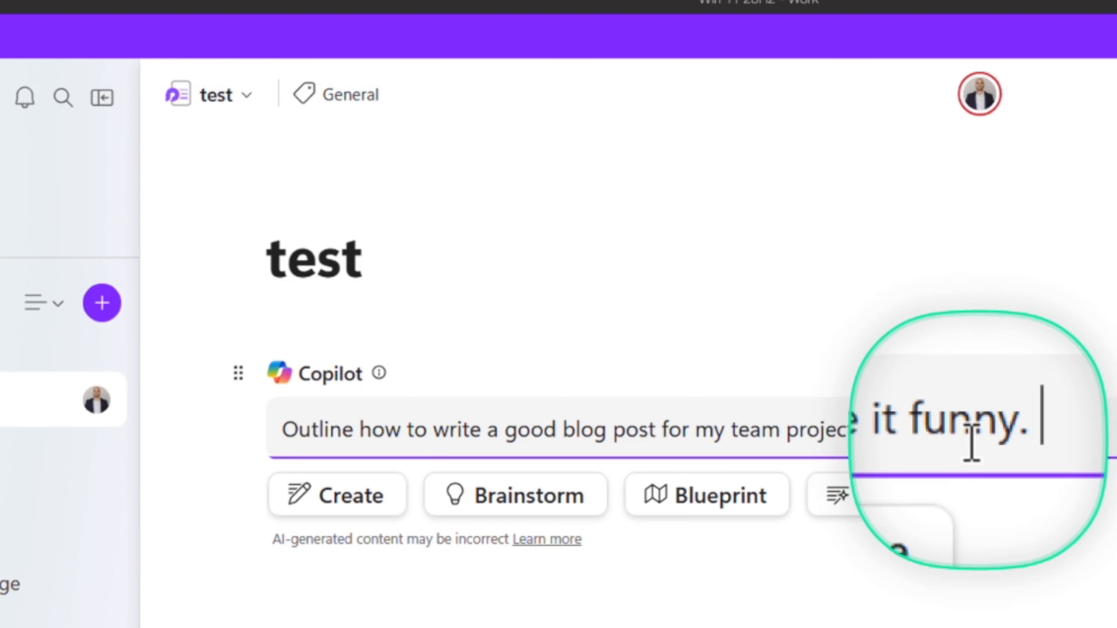
click(1116, 425)
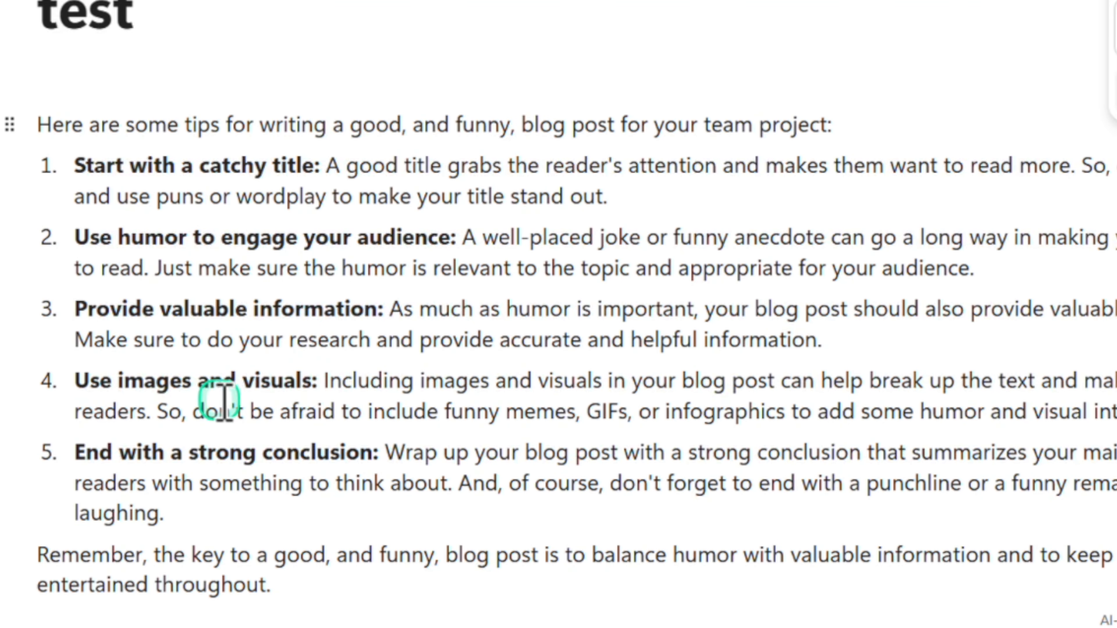
Step: Below the blog post tips, have Copilot draft page content from "Create a mission statement for a new marketing team"
drag(328, 164, 710, 456)
click(382, 616)
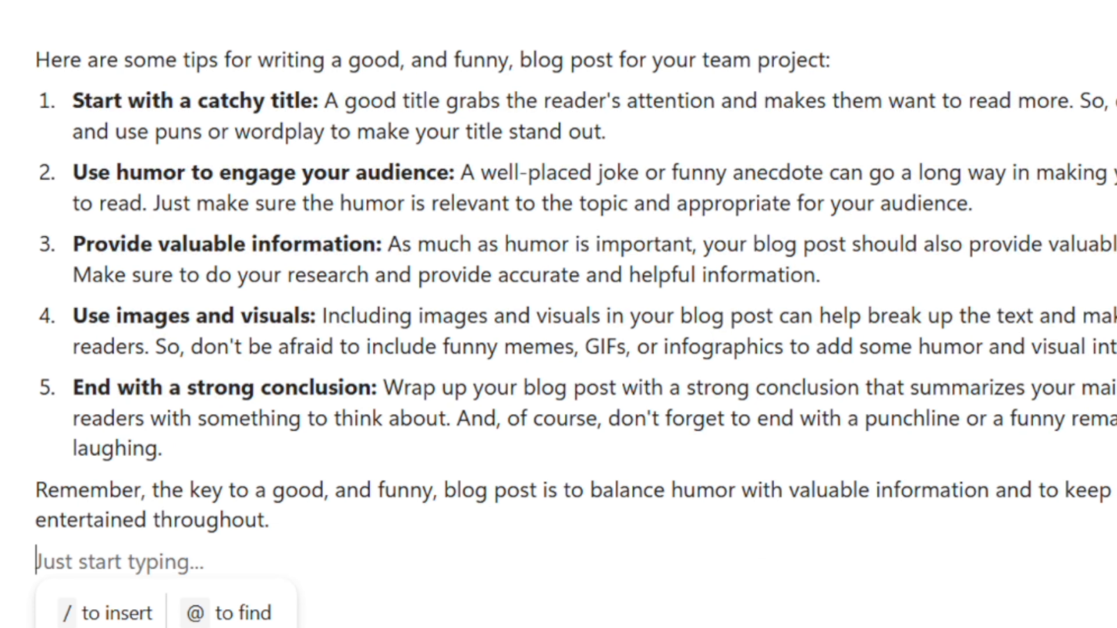
click(72, 612)
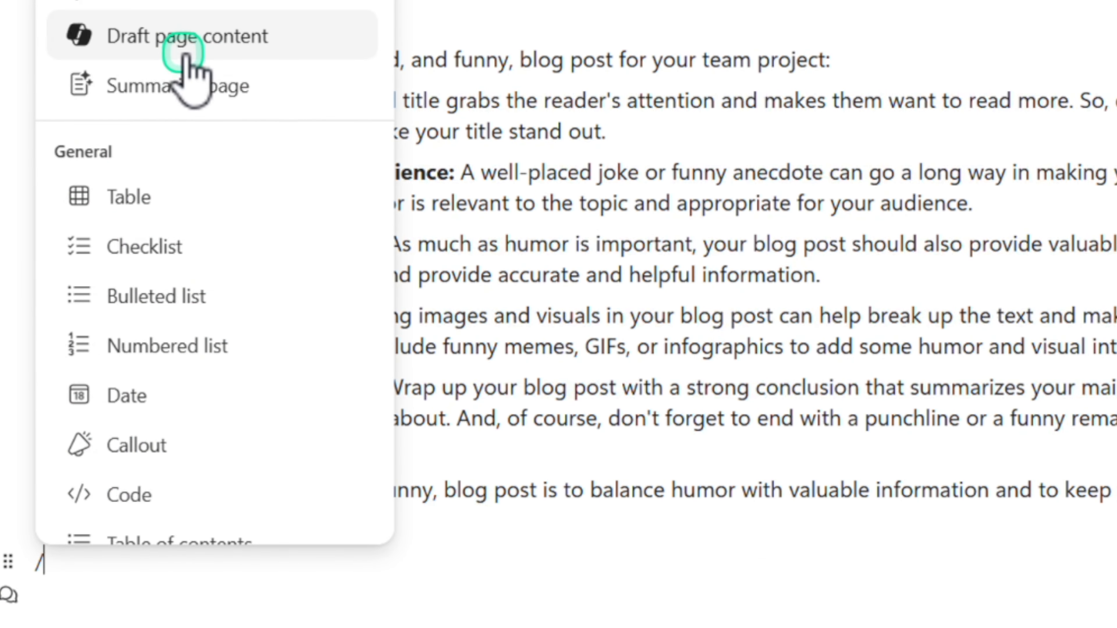
click(187, 37)
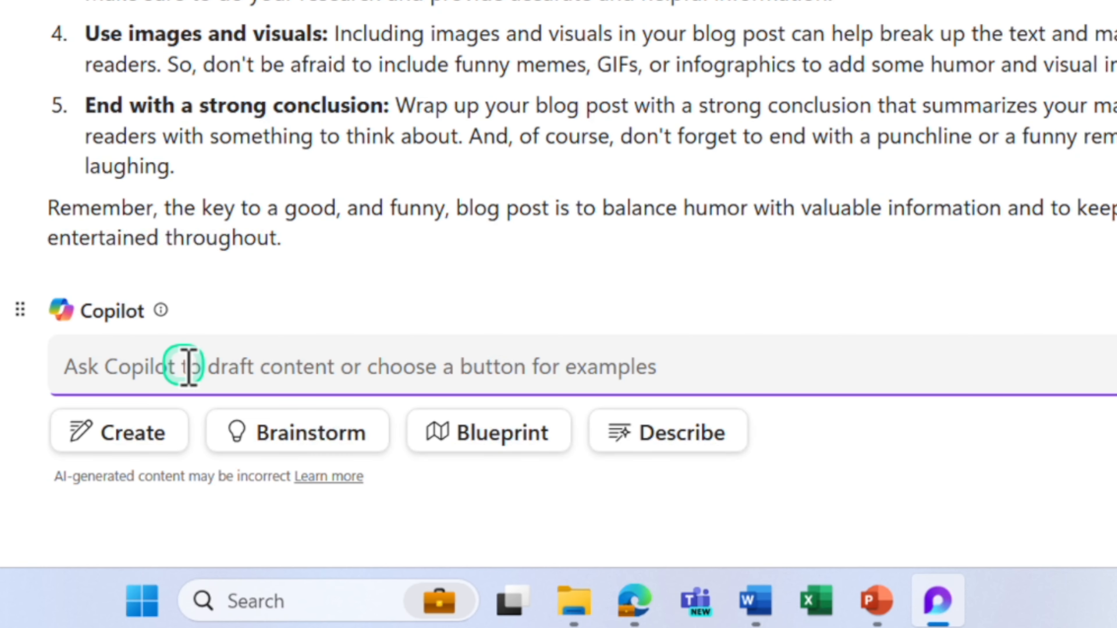
text(Create a mission statement for a new marketing team)
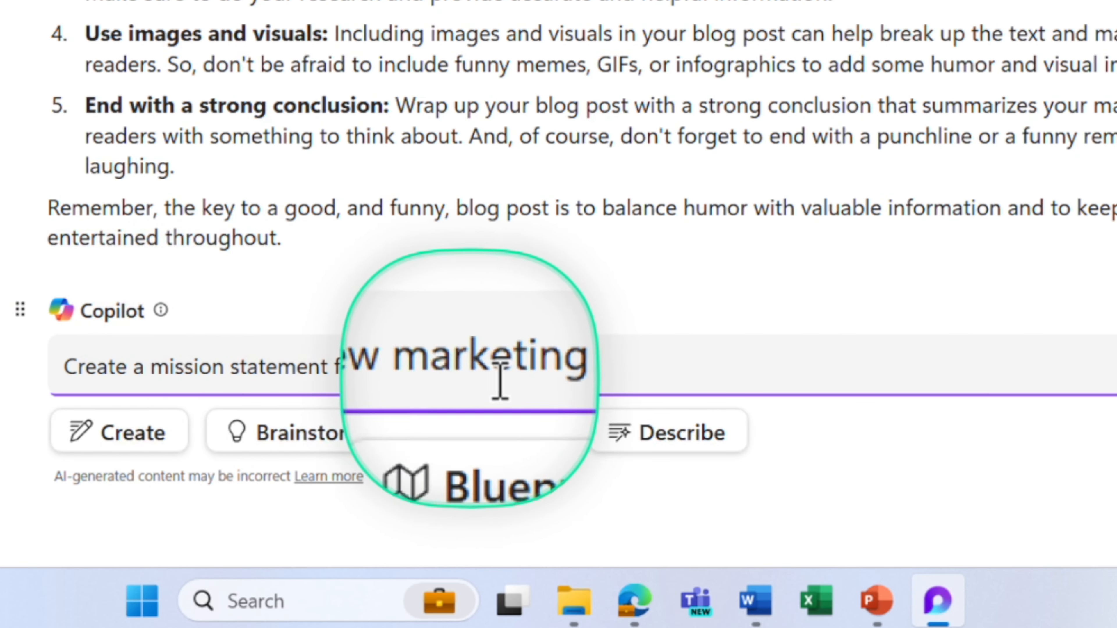
key(Return)
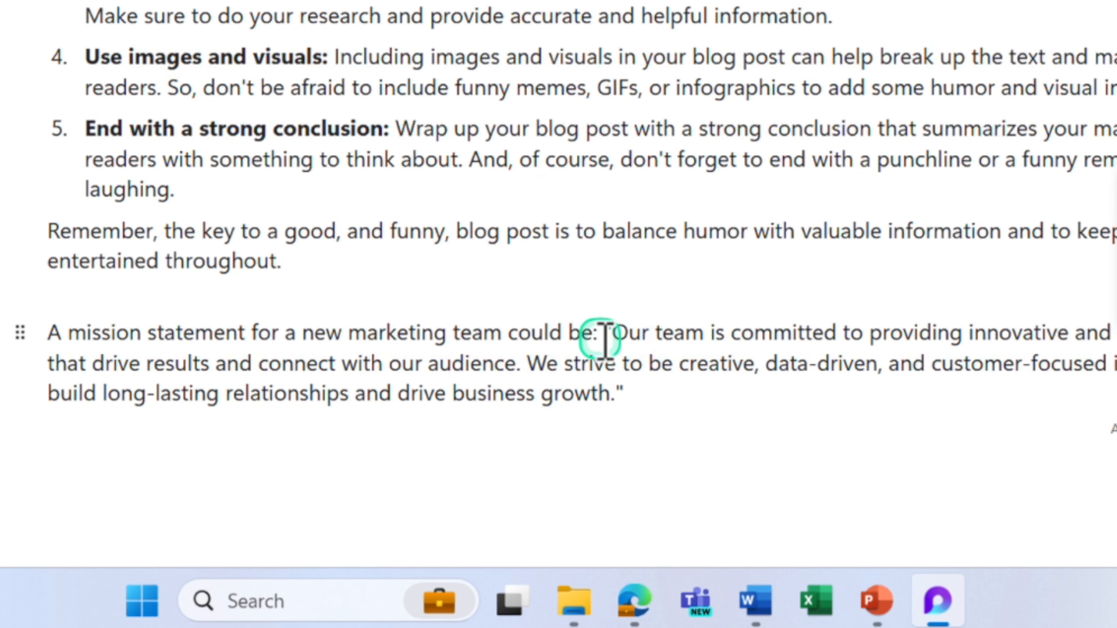
Step: Have Copilot rewrite the drafted mission statement using the prompt "rewrite to make it concise"
drag(611, 333, 909, 337)
click(906, 338)
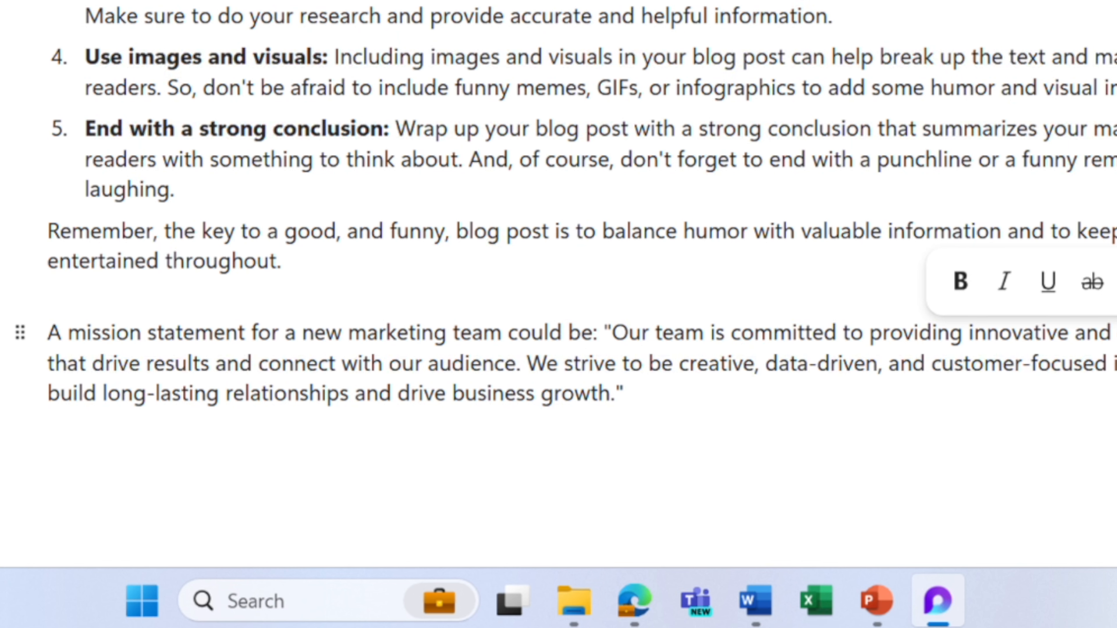
click(799, 274)
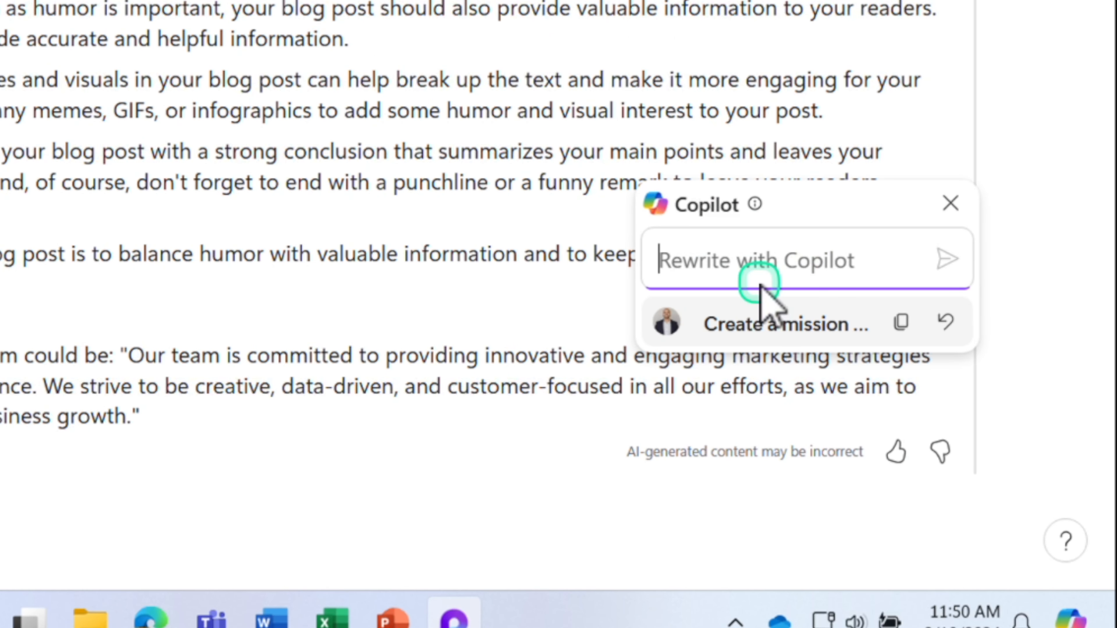
text(rewrite to make it concise)
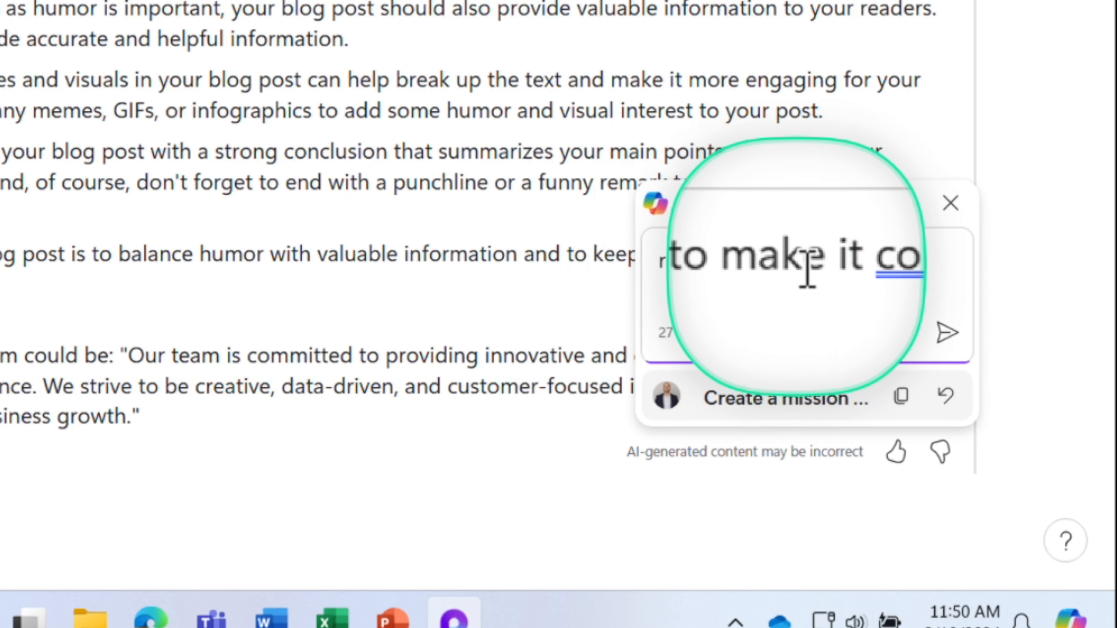
click(945, 333)
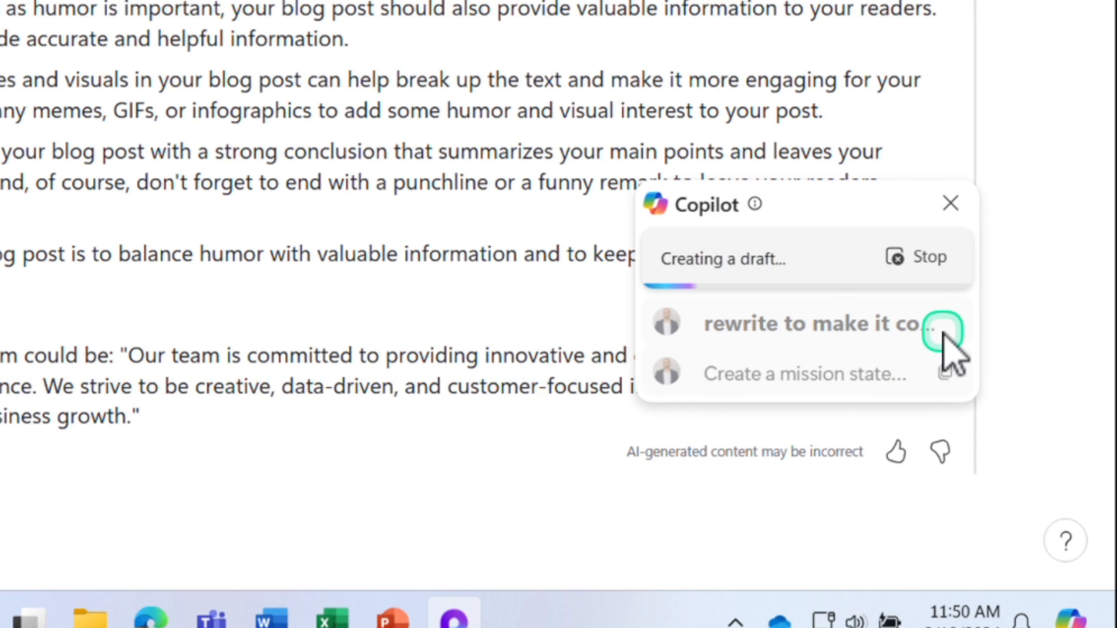
Step: Compare the original mission statement draft with the concise rewrite, keep the concise version and read it over
click(856, 326)
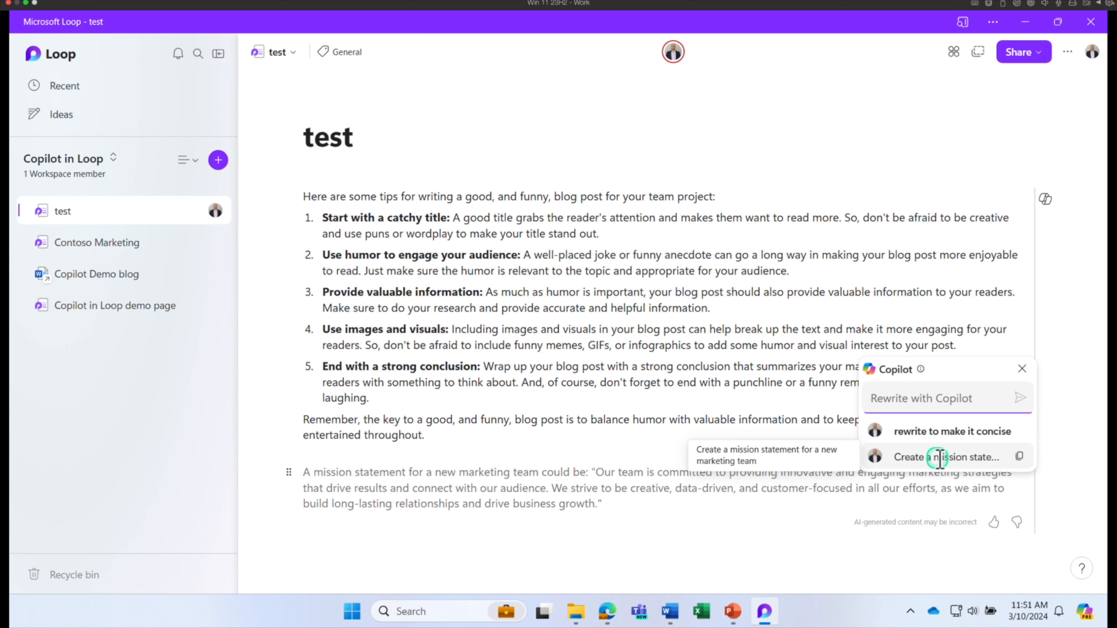
click(946, 432)
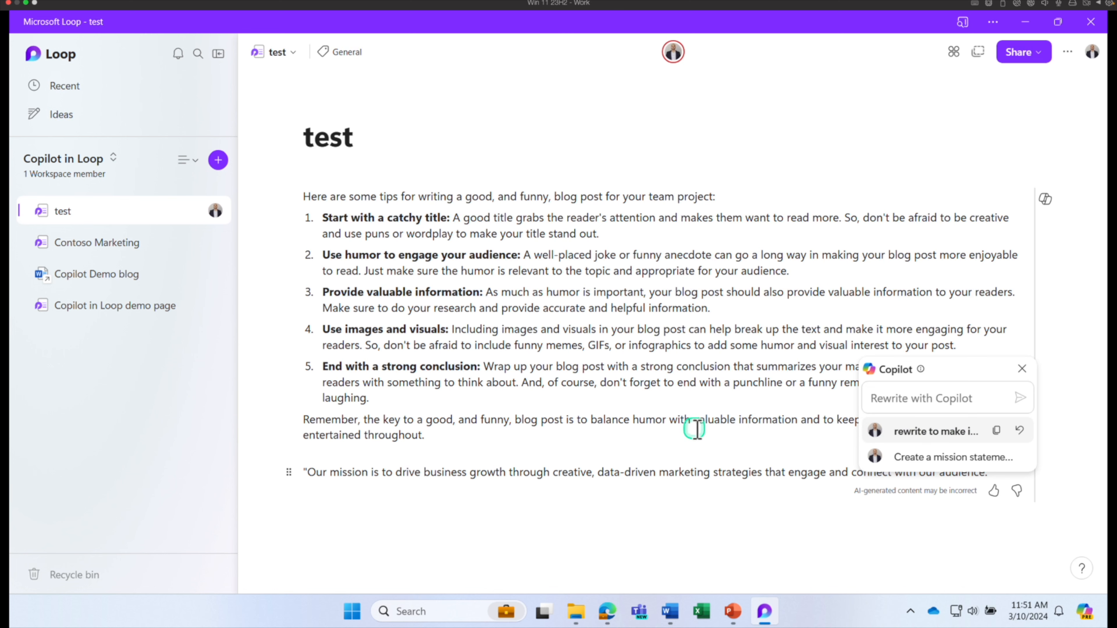
click(312, 472)
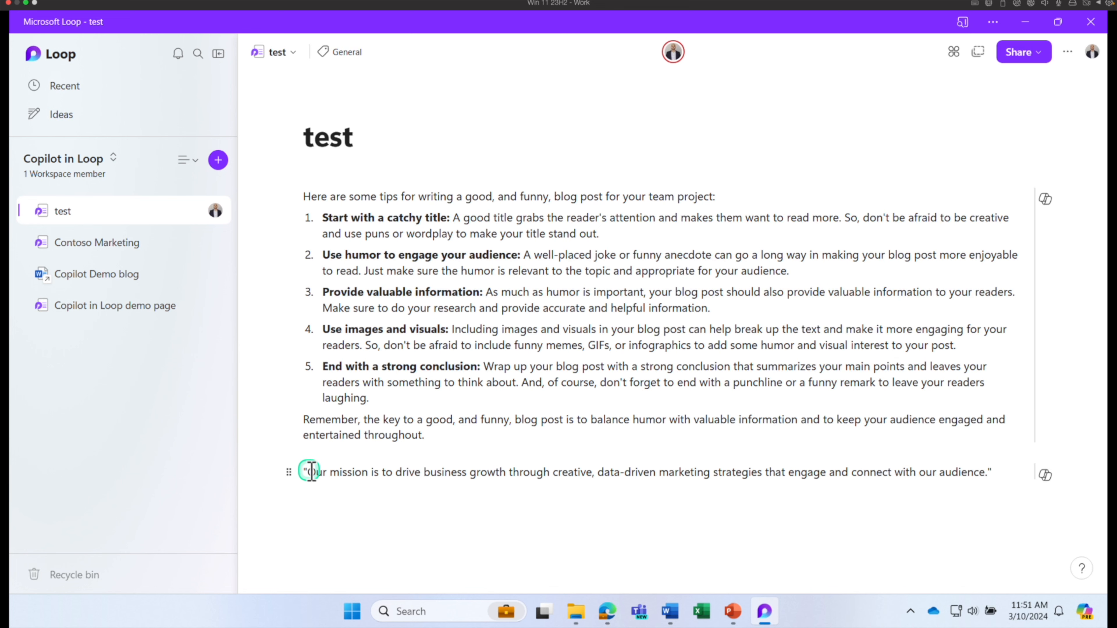
drag(311, 472, 619, 472)
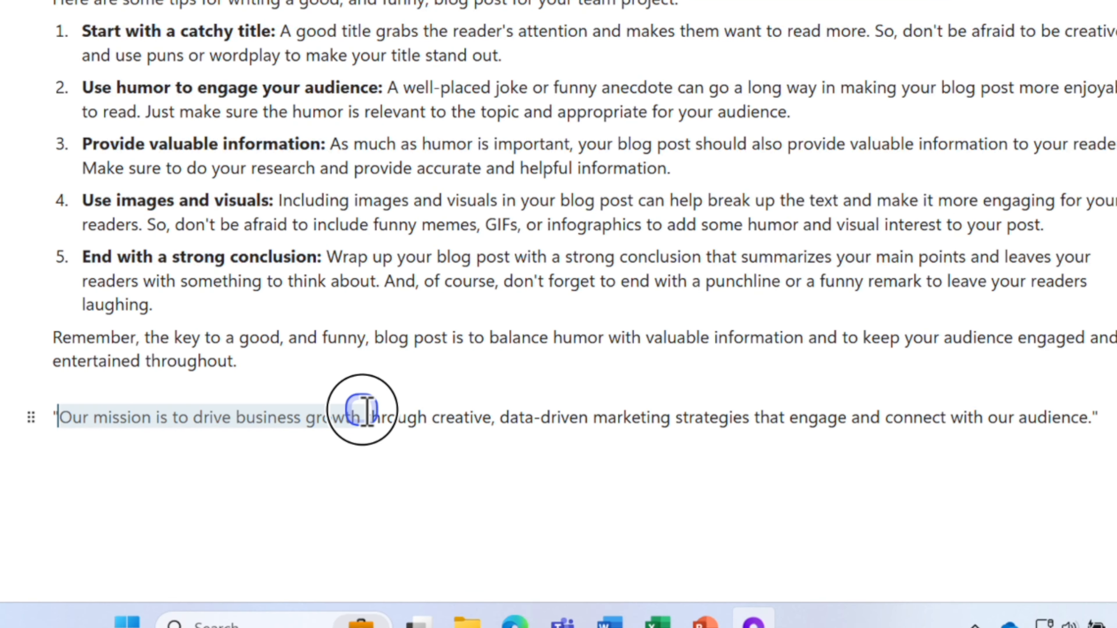
drag(532, 415, 951, 416)
drag(1078, 421, 64, 434)
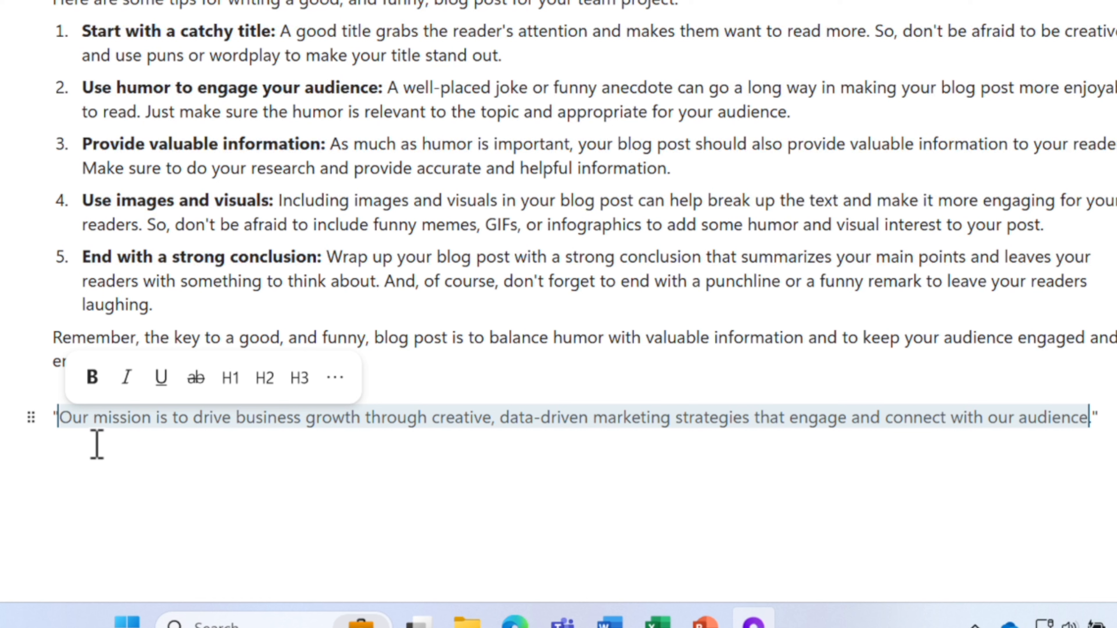
Step: Delete the blog post tips block and the mission statement block from the test page
click(289, 198)
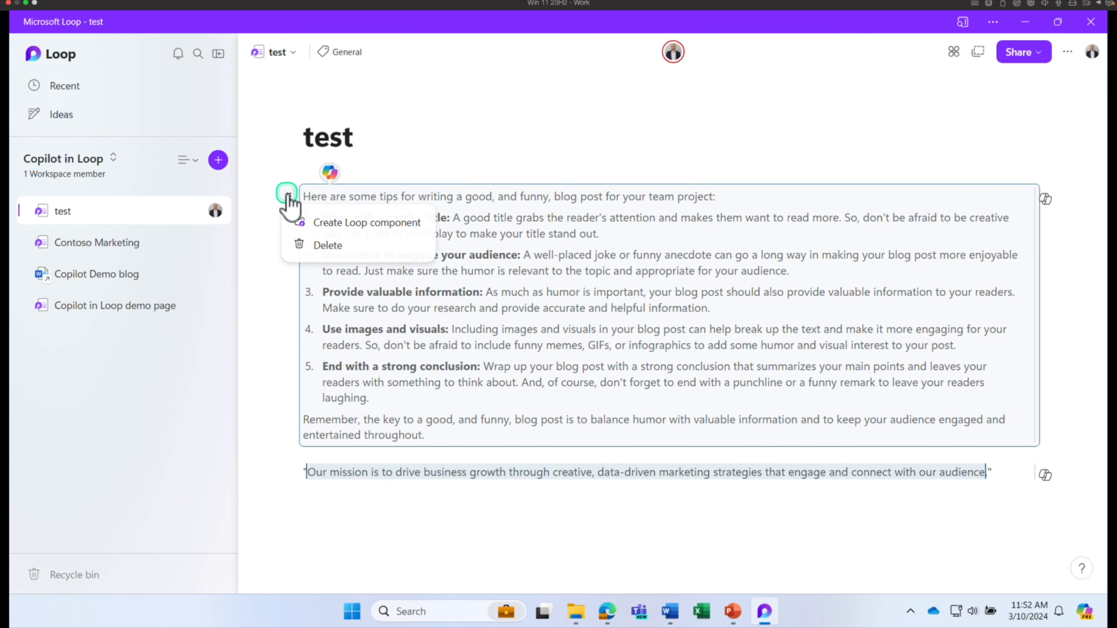
click(304, 246)
click(288, 199)
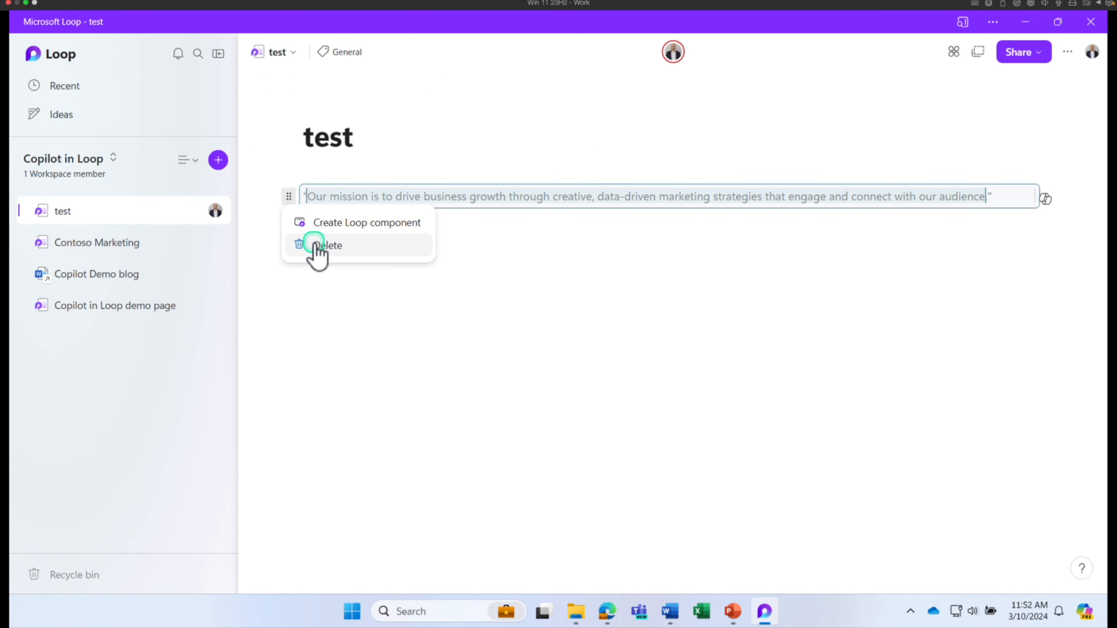
click(313, 245)
Step: Have Copilot draft page content in the empty page body from the prompt "Create a travel itinerary exploring India."
click(324, 182)
click(324, 209)
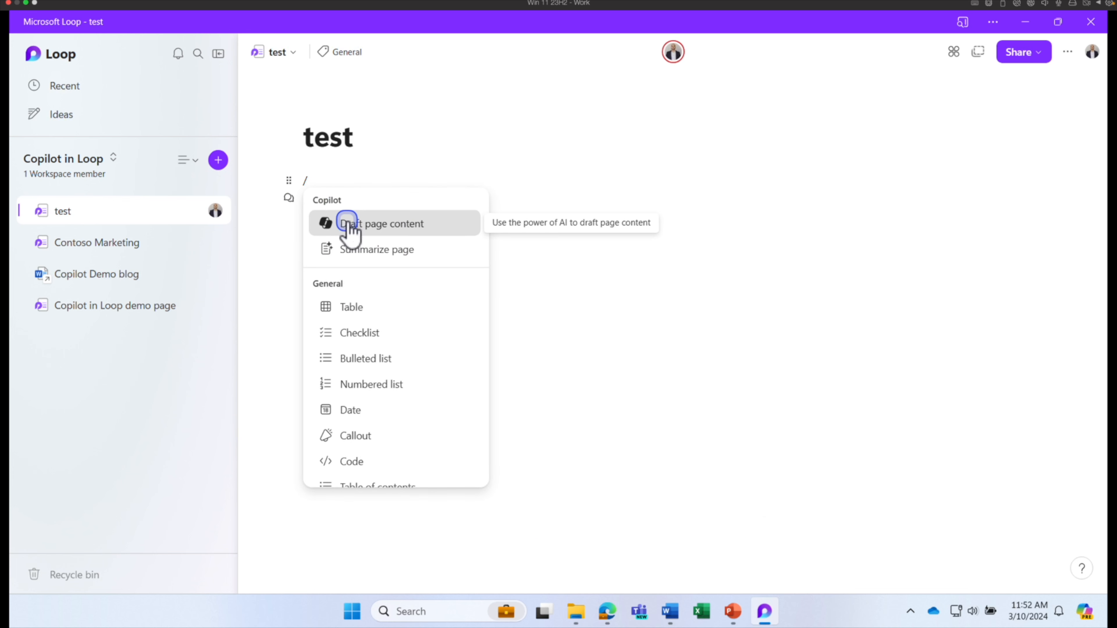
click(350, 224)
text(Create a travel itinerary exploring India.)
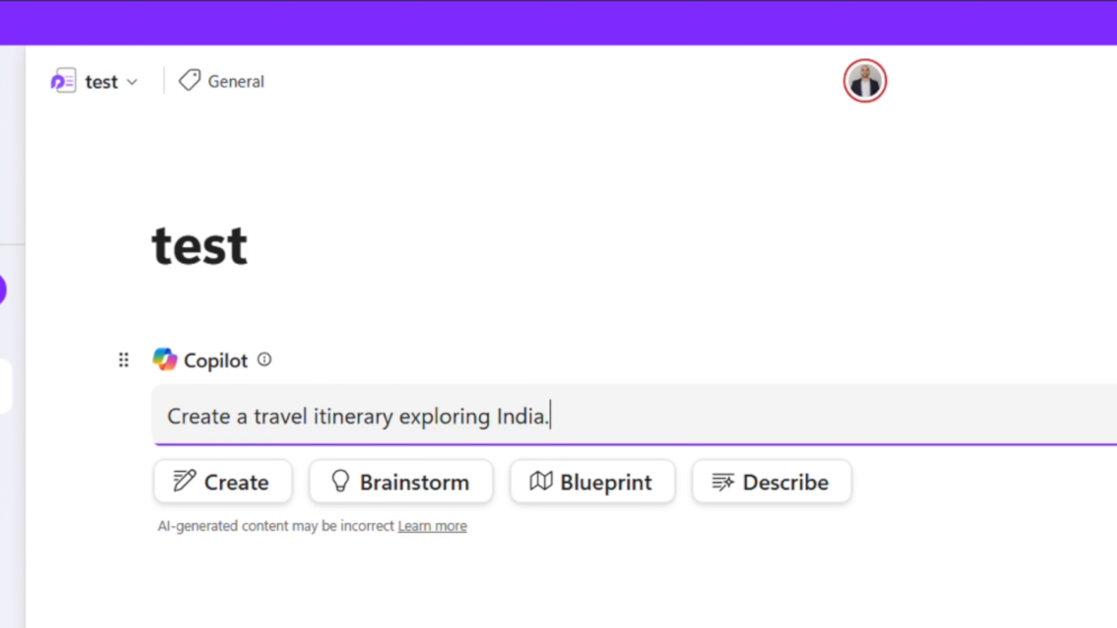
key(Return)
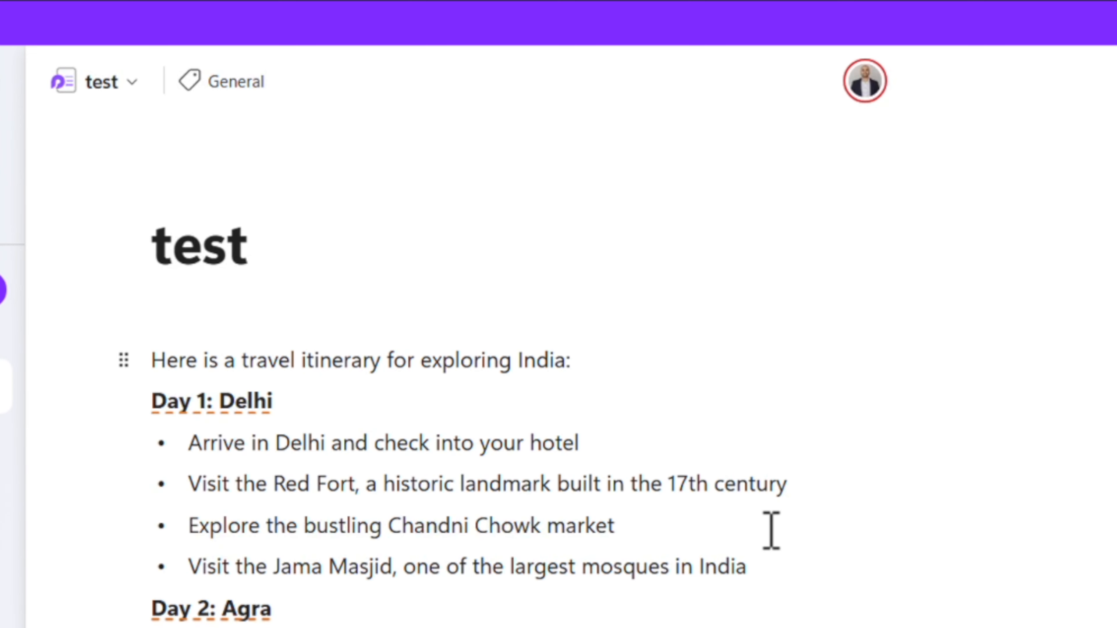
Step: Look through the drafted India itinerary day by day, from Day 1 in Delhi to the later stops
scroll(260, 419, down, 15)
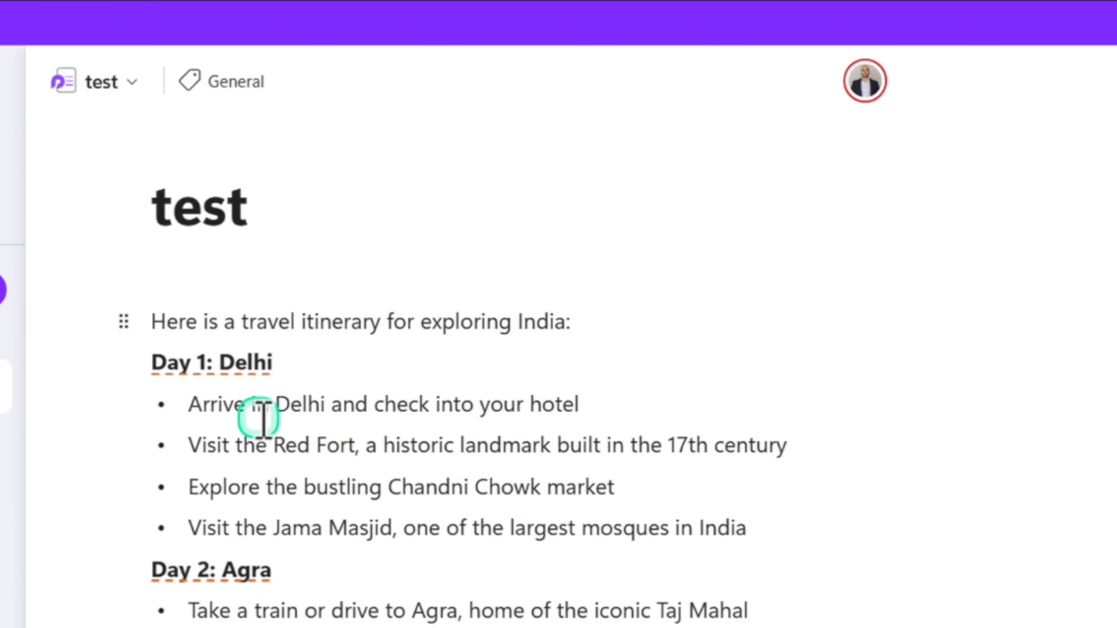
scroll(260, 556, up, 15)
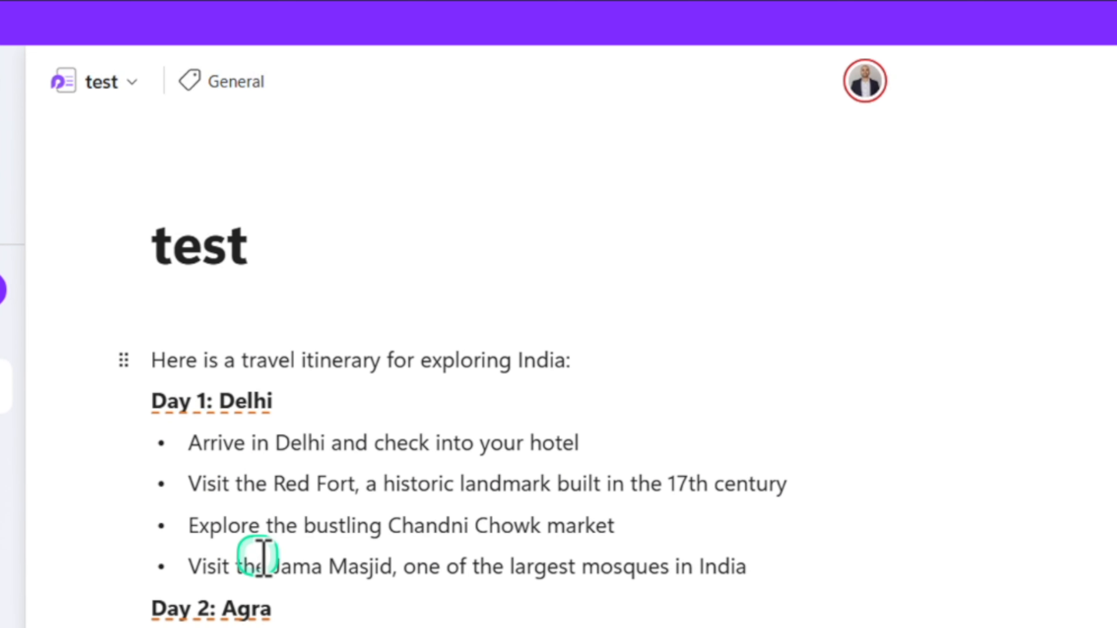
scroll(262, 489, down, 12)
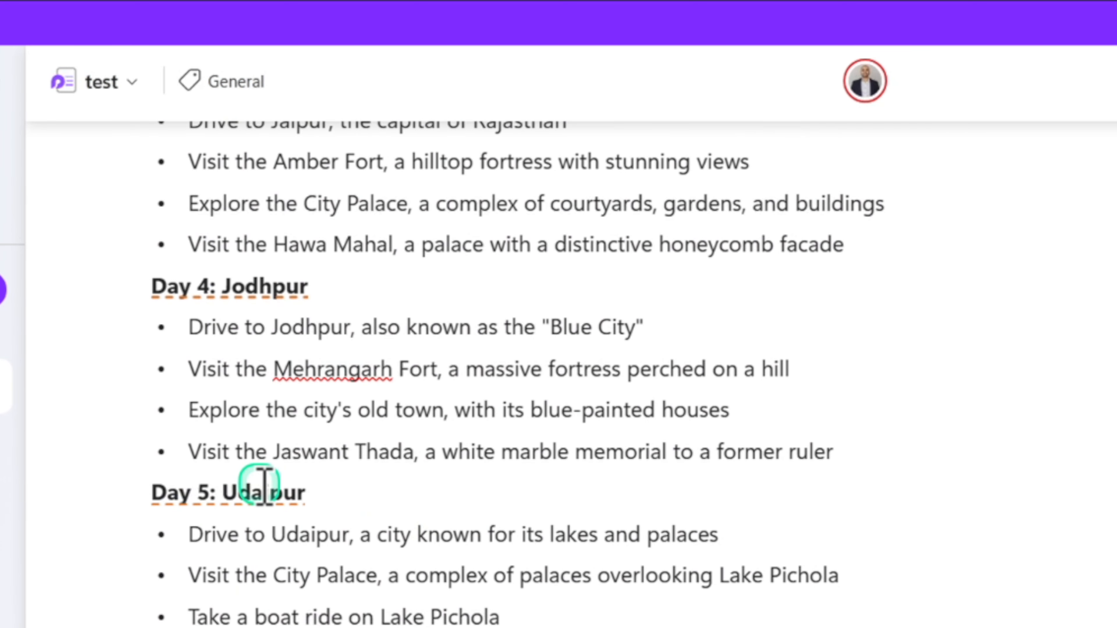
scroll(264, 486, down, 3)
scroll(264, 487, up, 13)
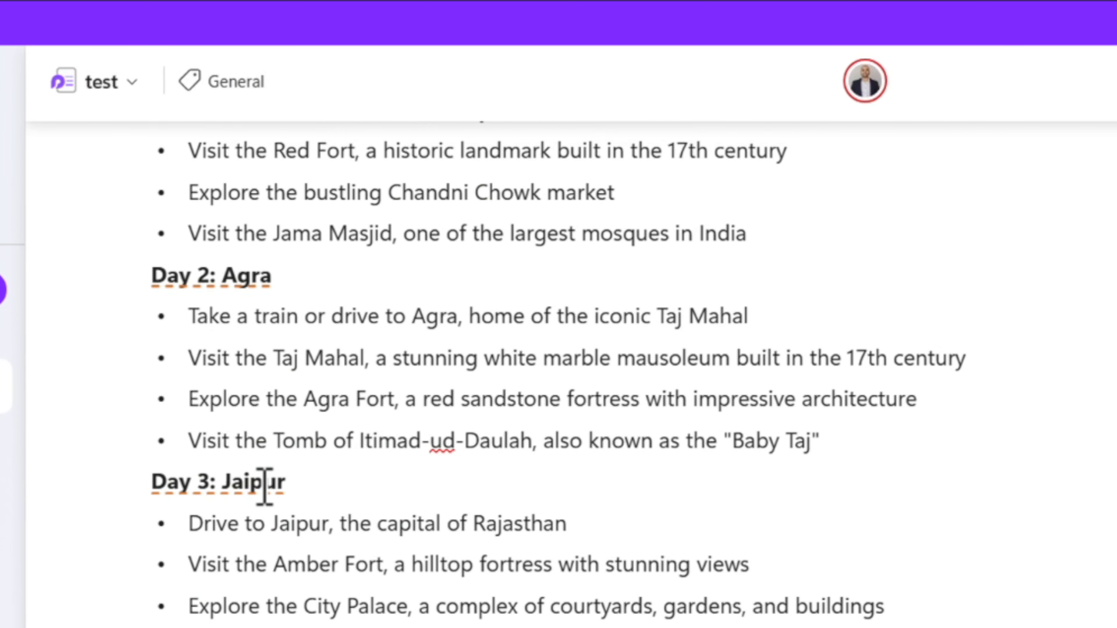
scroll(264, 486, up, 8)
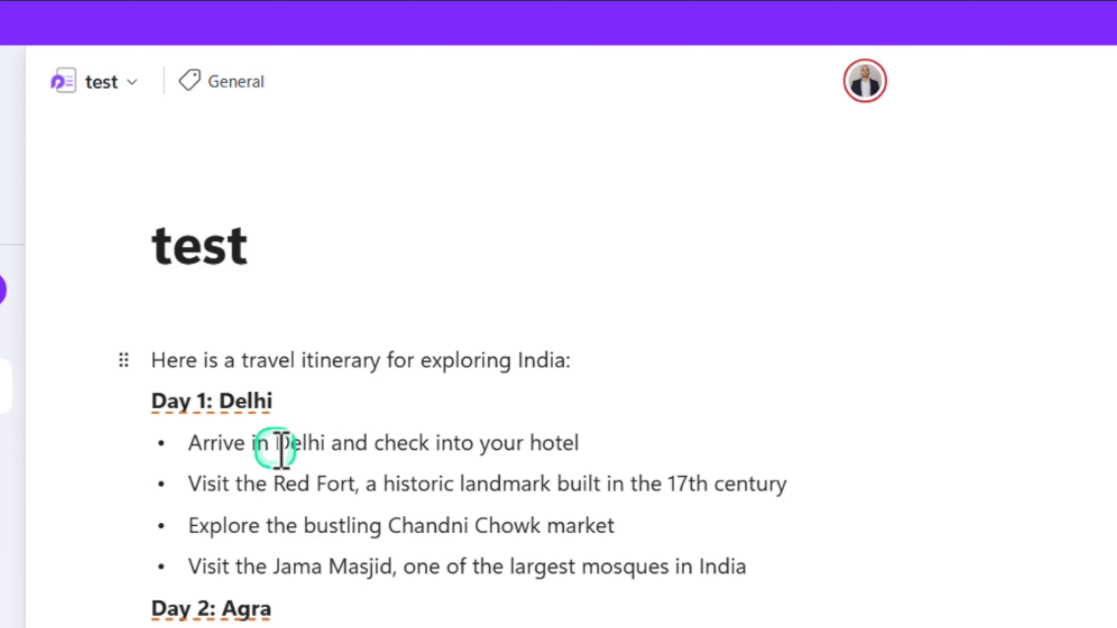
drag(234, 484, 385, 484)
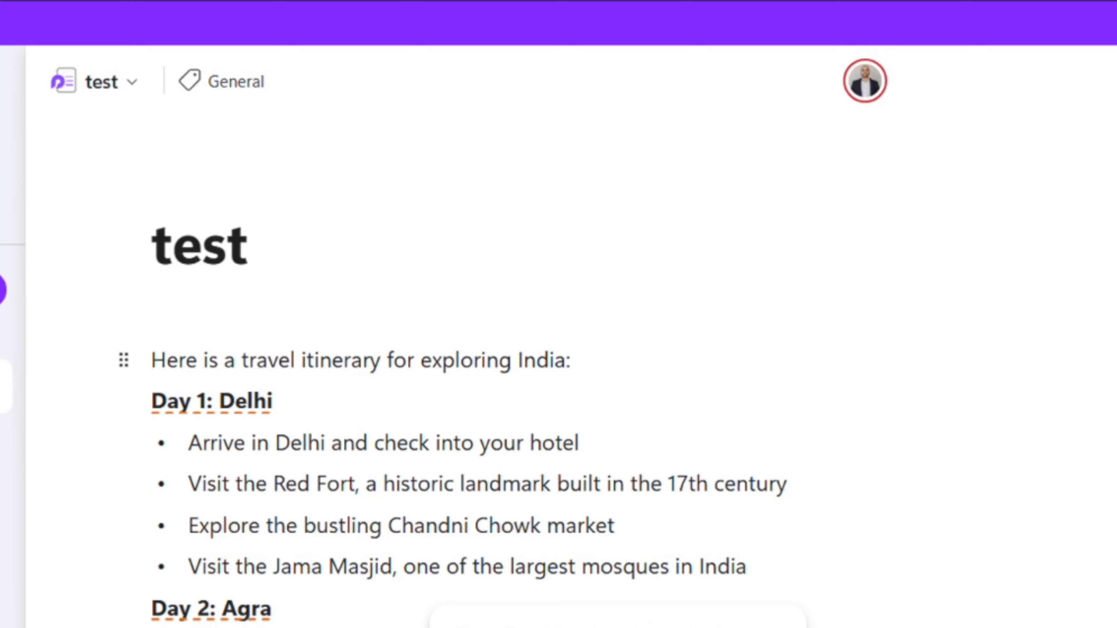
scroll(559, 352, down, 6)
scroll(558, 361, down, 4)
scroll(558, 360, up, 6)
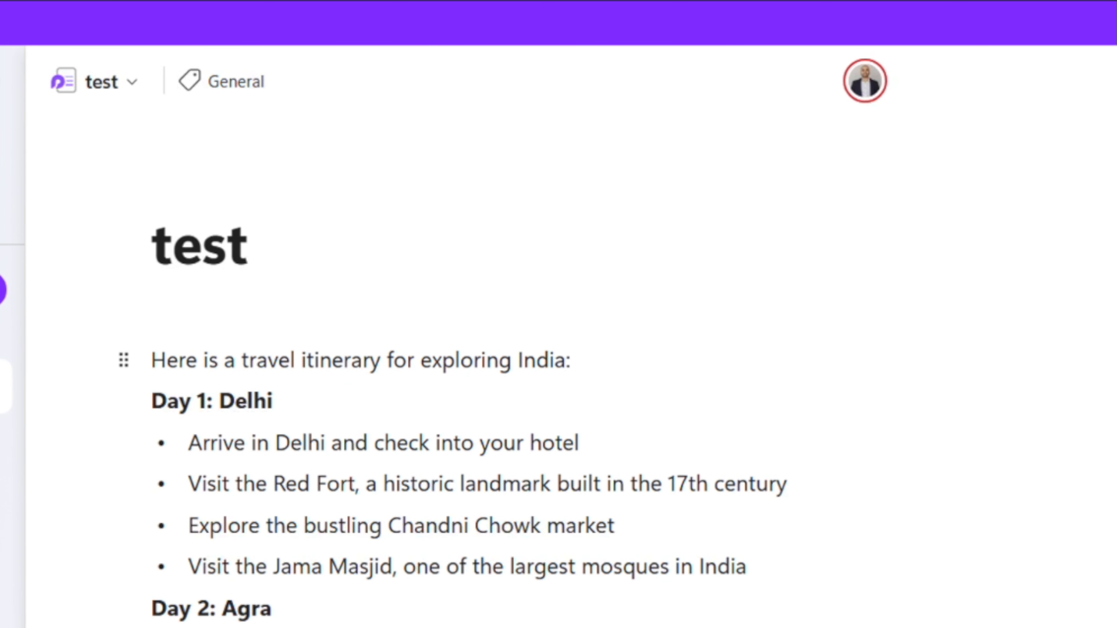
Step: Dismiss Copilot's rewrite options for the India itinerary and delete the itinerary block from the page
click(124, 360)
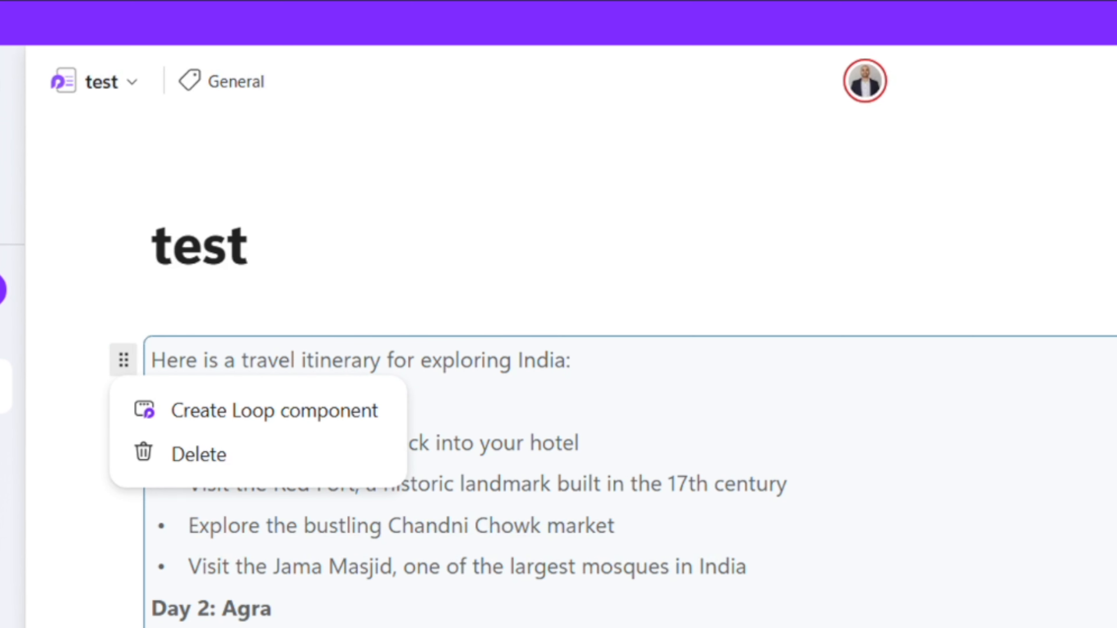
click(153, 327)
click(1052, 362)
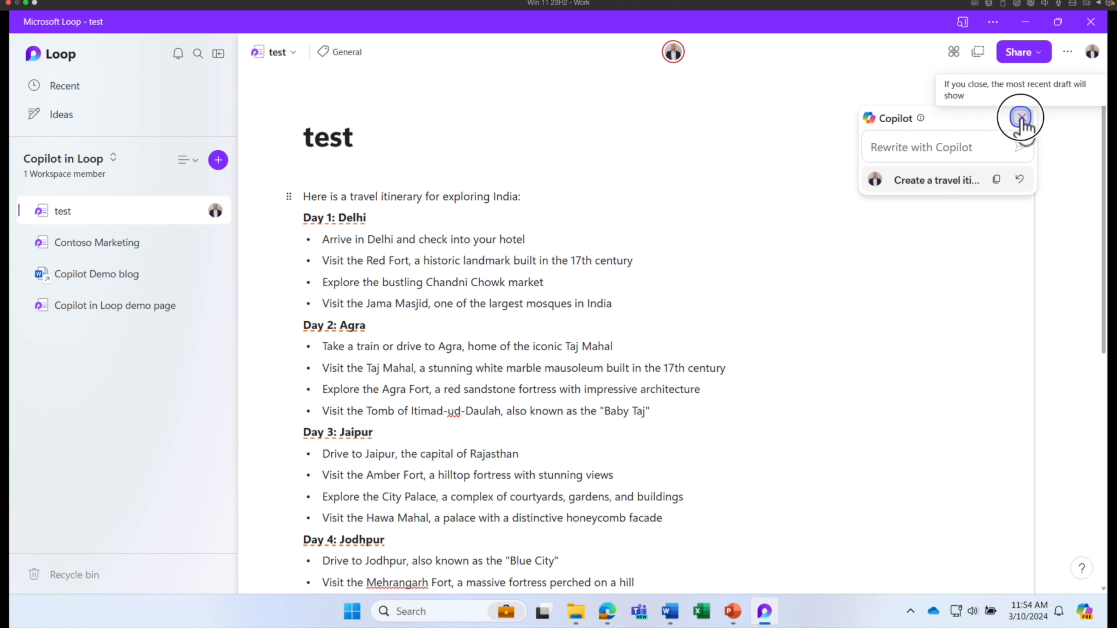
click(1022, 118)
click(289, 199)
click(317, 242)
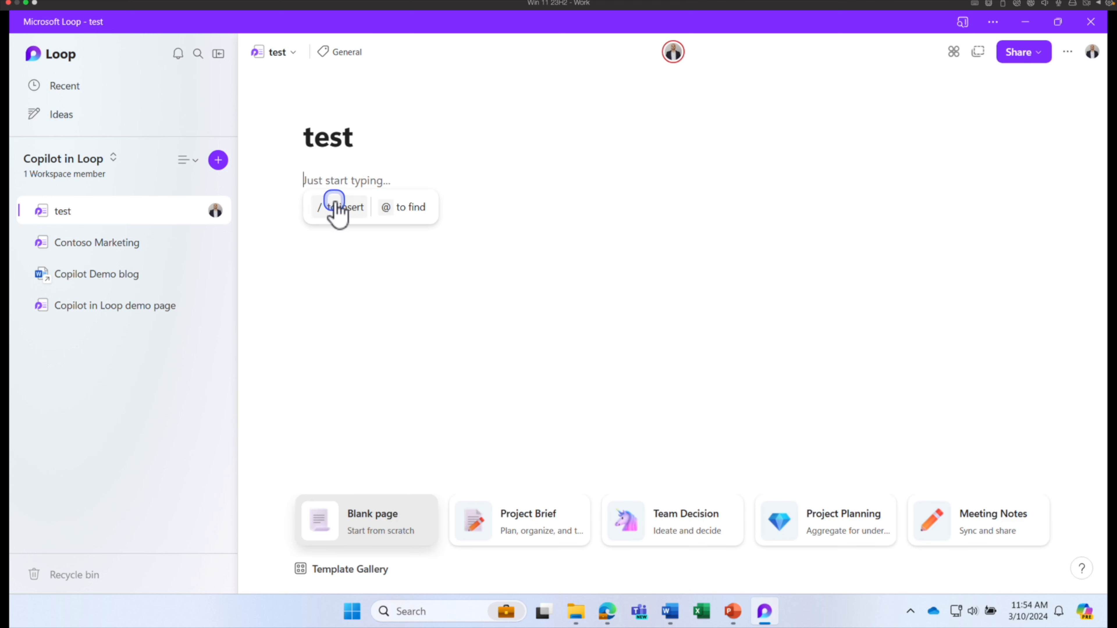
Step: Have Copilot draft a set of interview questions to ask someone with a background in cloud computing
click(337, 207)
click(343, 221)
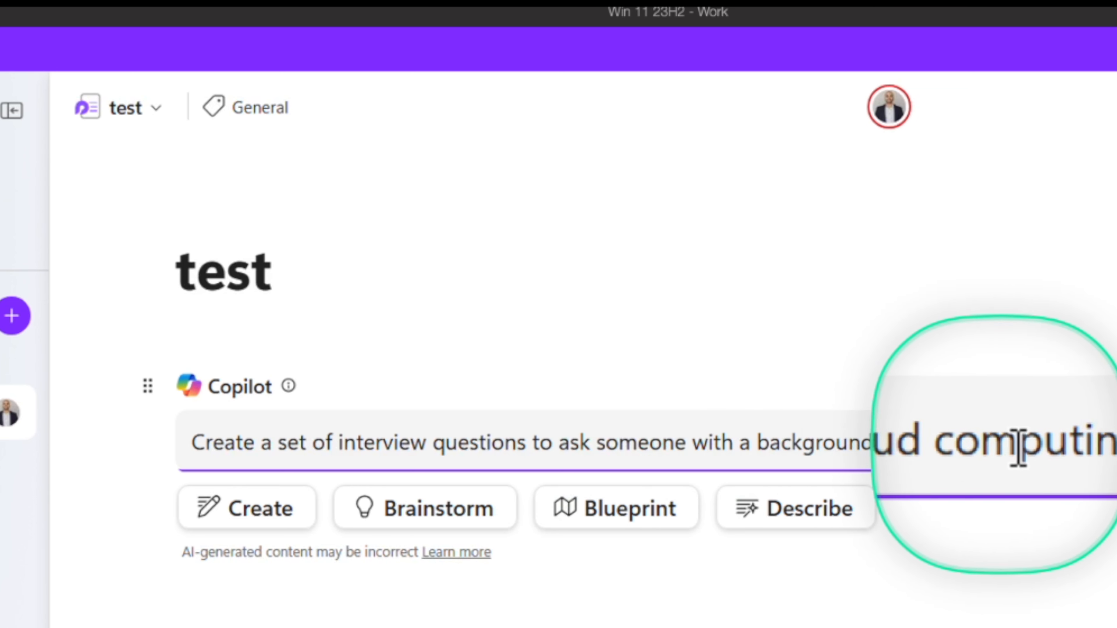
click(543, 510)
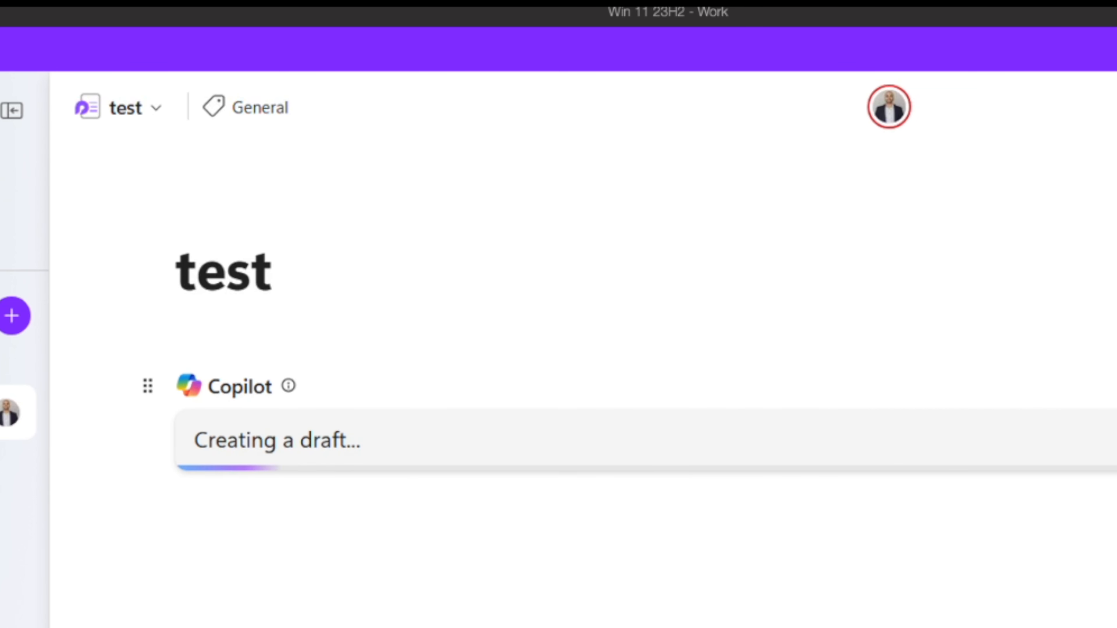